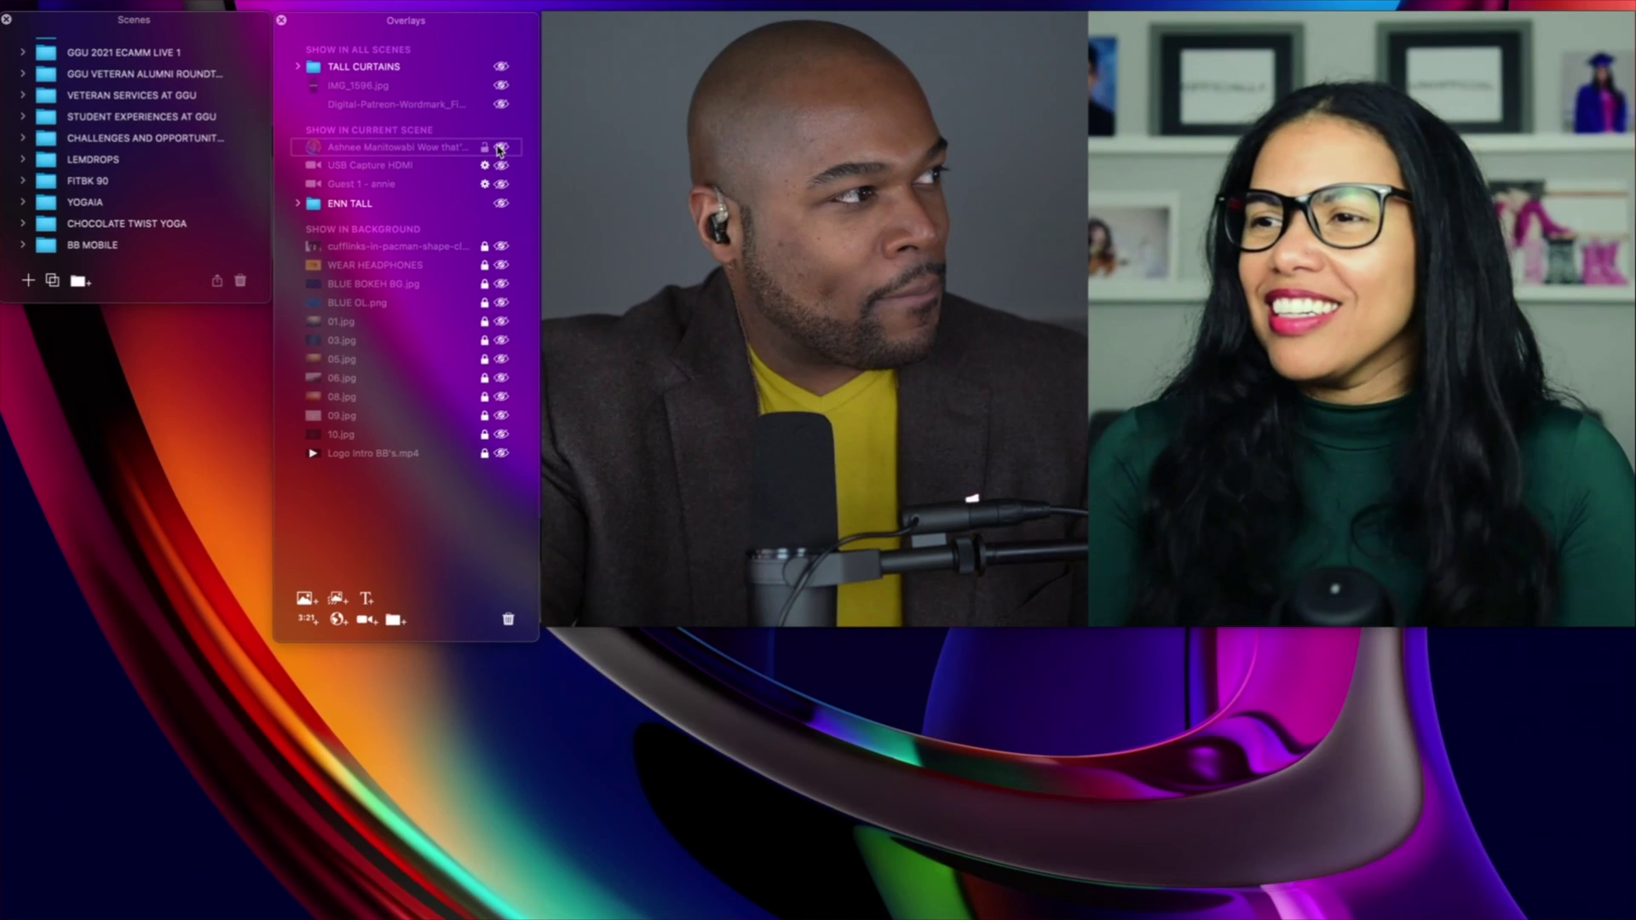
Step: Display the viewer comment caption on the live video and open its style editor
{"action": "left_click", "coordinate": [501, 150]}
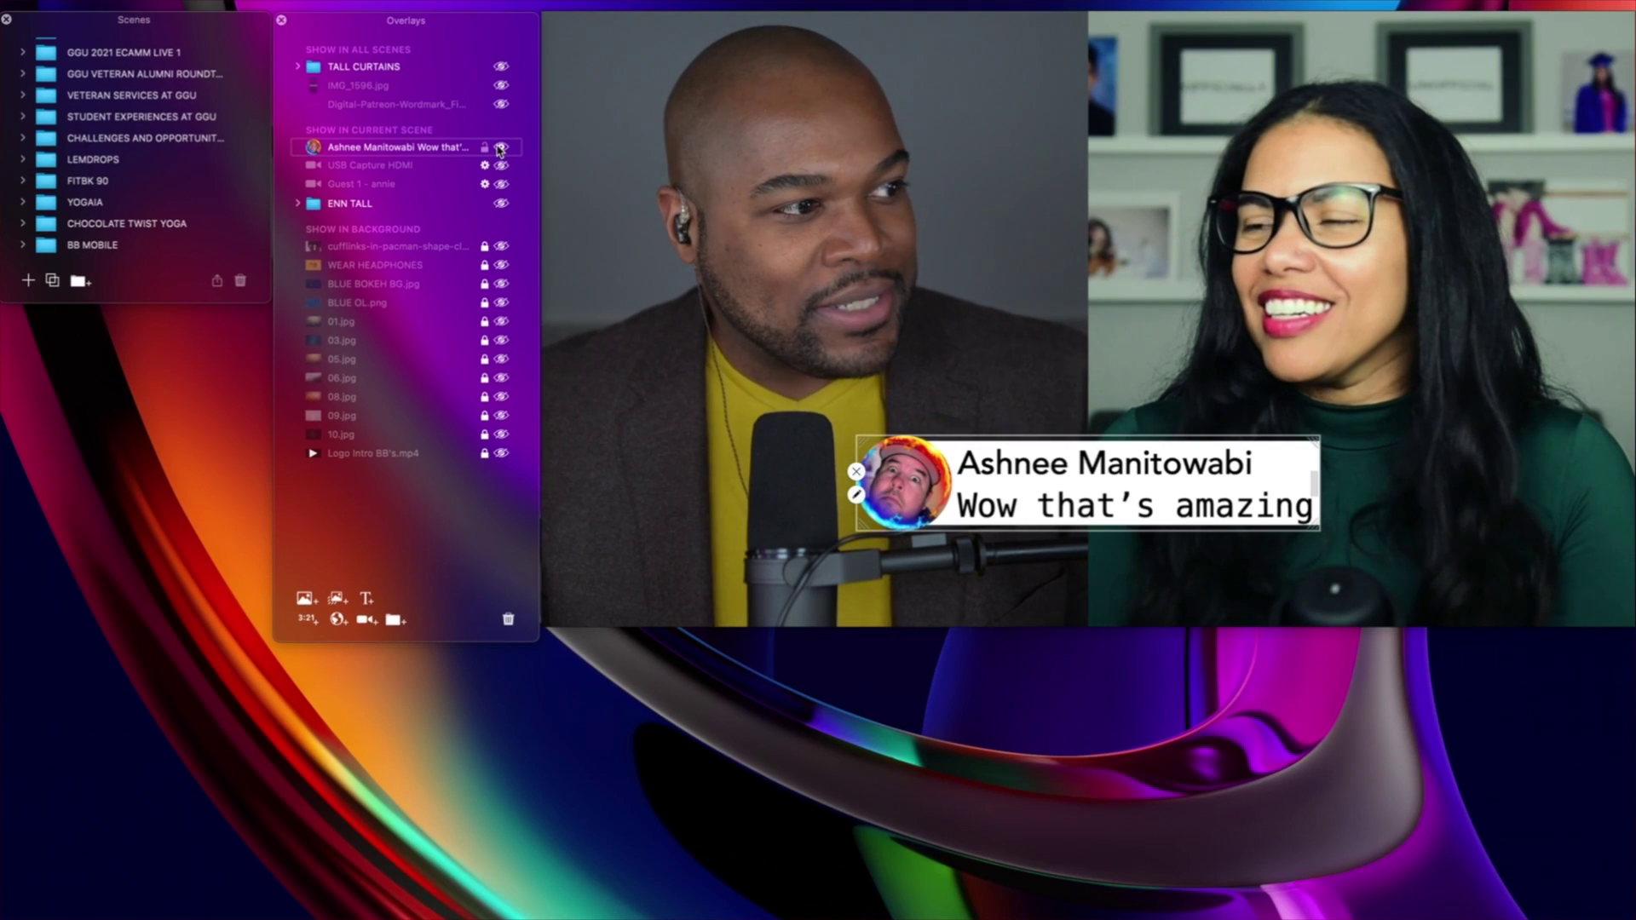
{"action": "mouse_move", "coordinate": [1109, 564]}
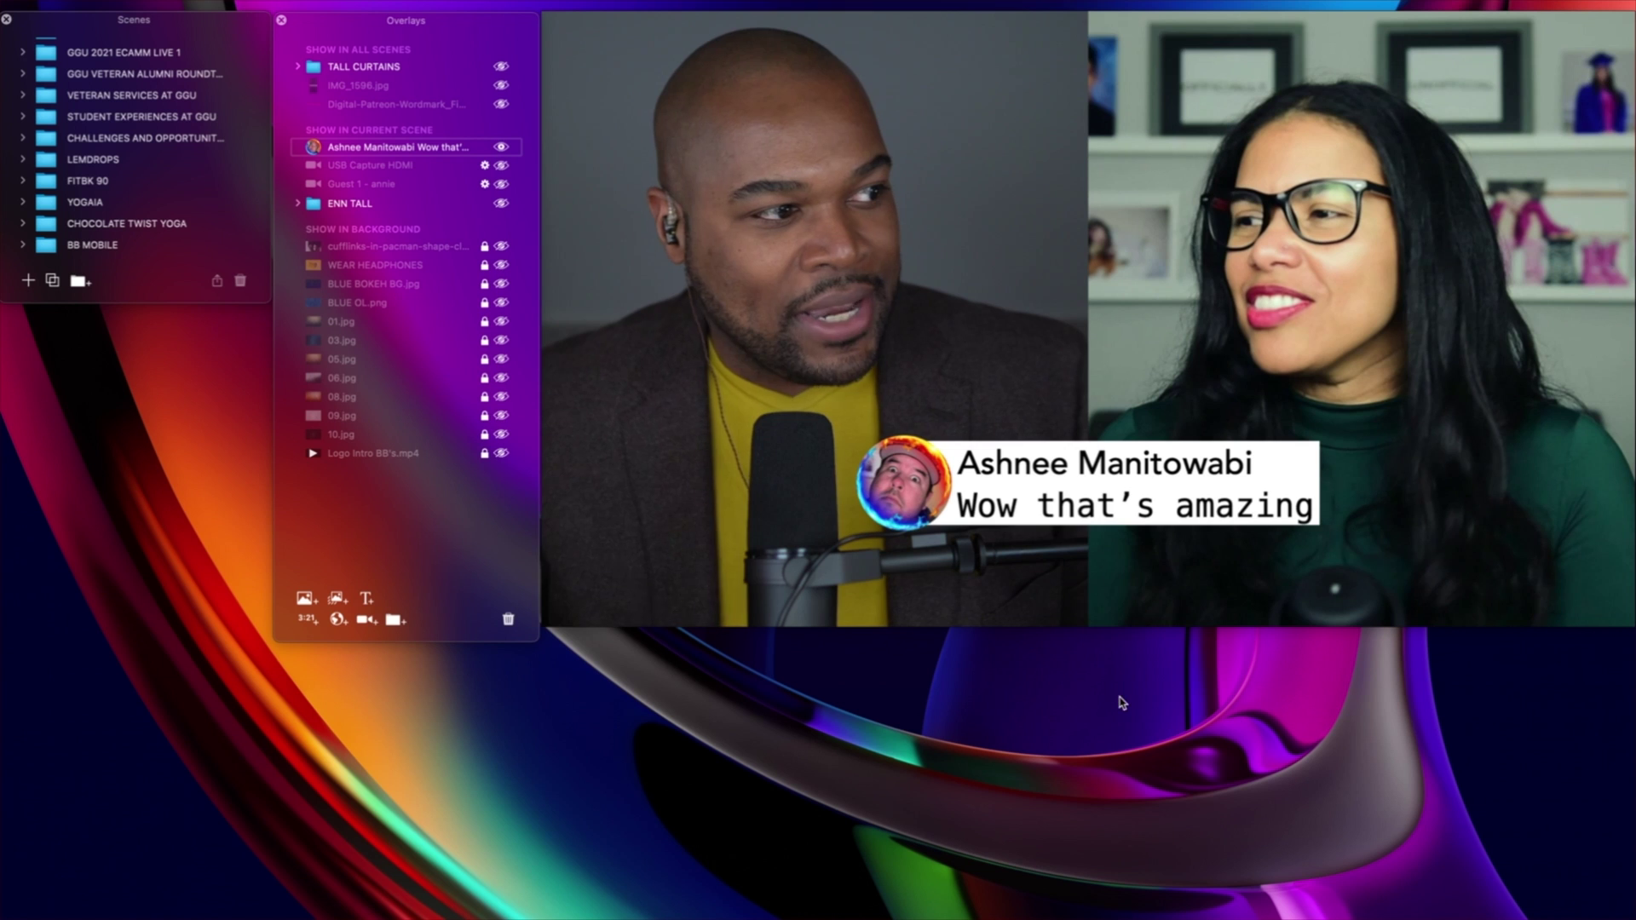
{"action": "mouse_move", "coordinate": [1092, 488]}
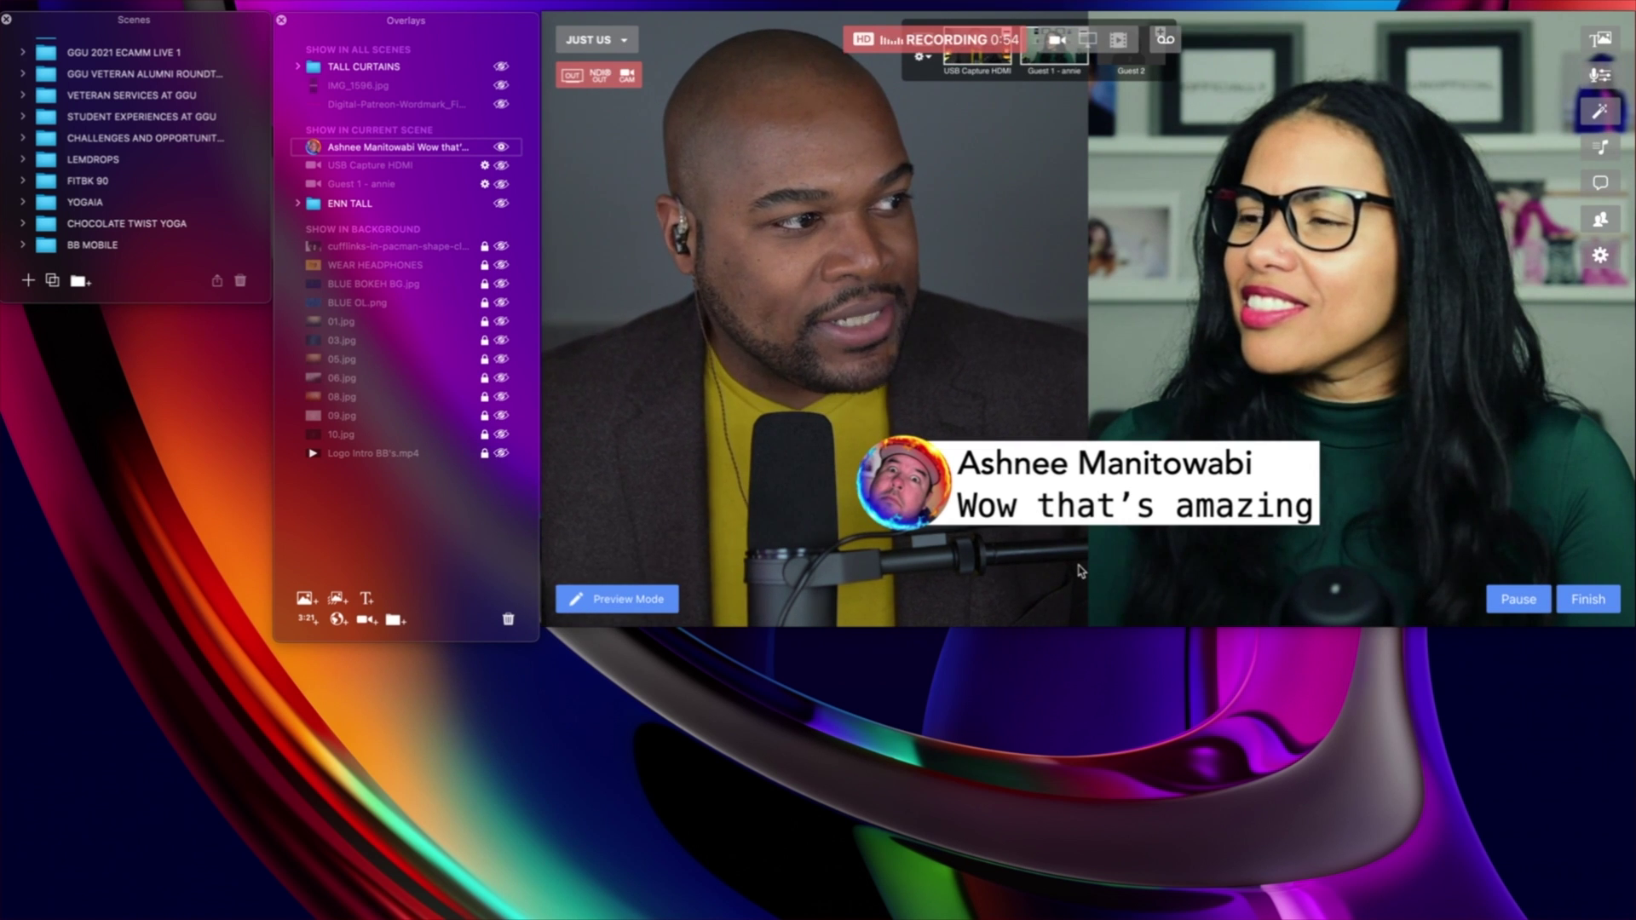
{"action": "mouse_move", "coordinate": [938, 524]}
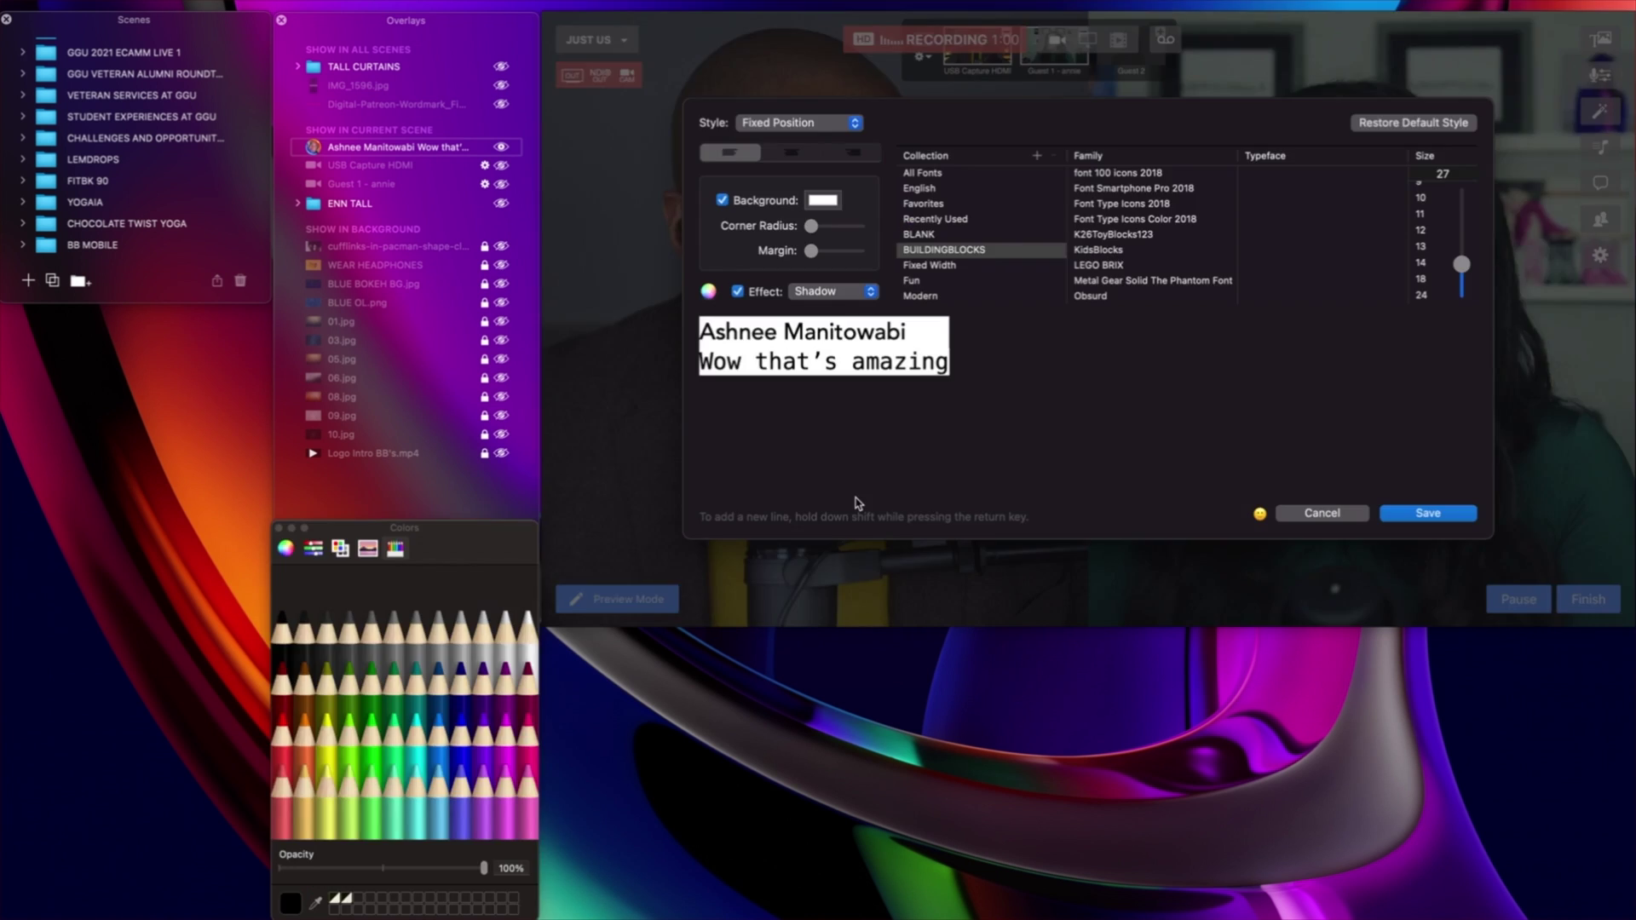
{"action": "left_click", "coordinate": [857, 496]}
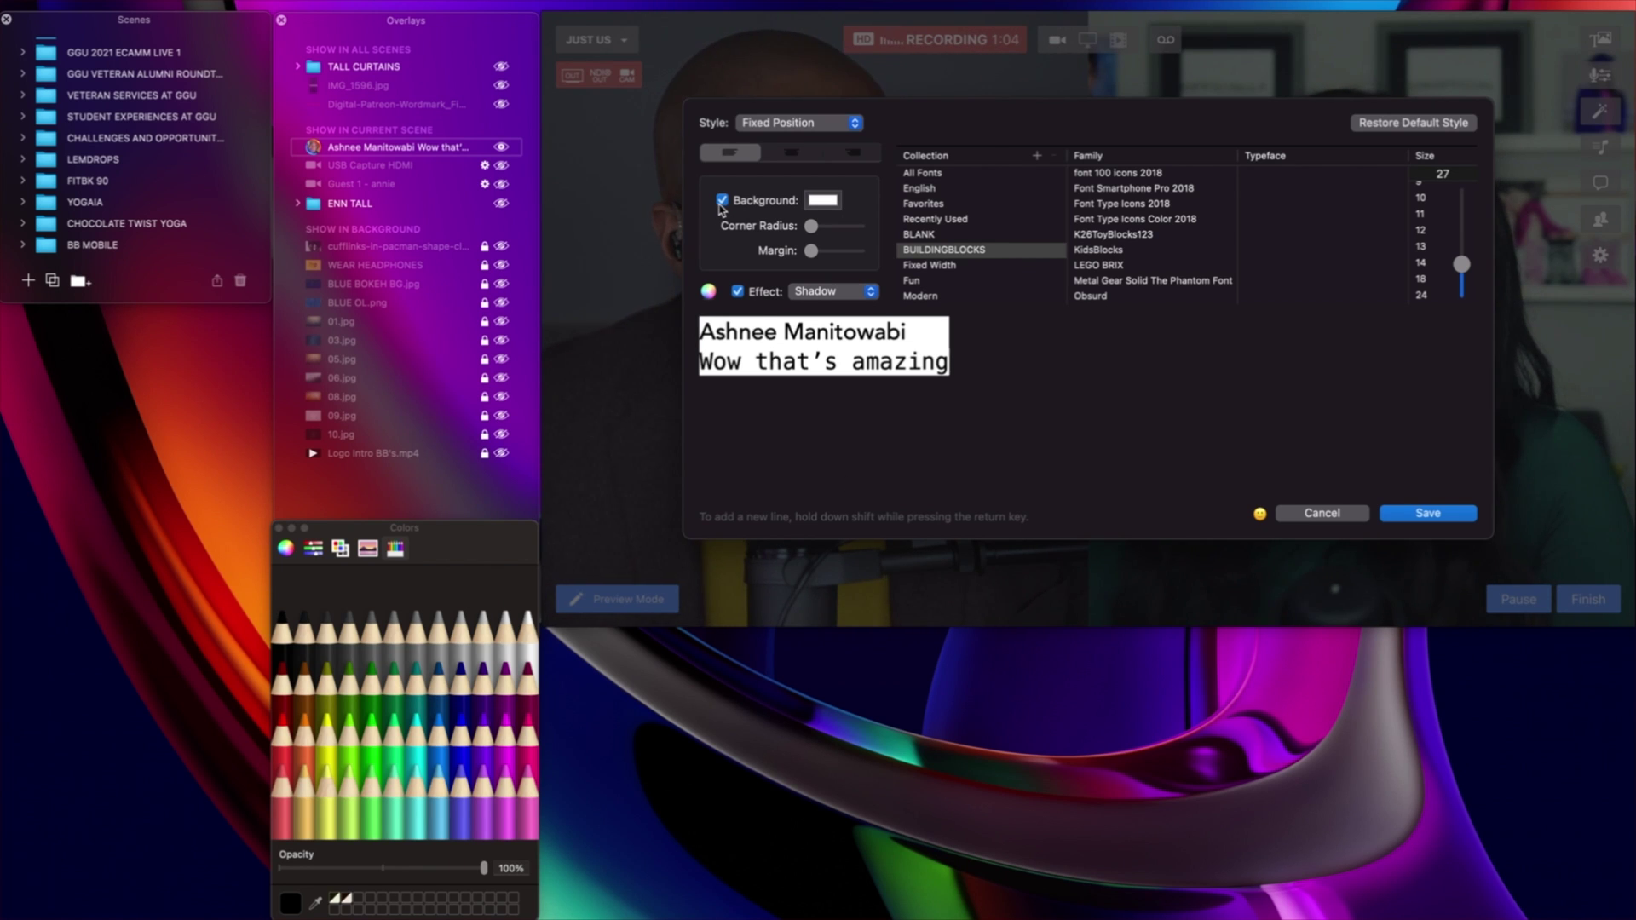
Step: Keep the caption's background box, add margin padding and reset the corner radius to square
{"action": "left_click", "coordinate": [721, 204]}
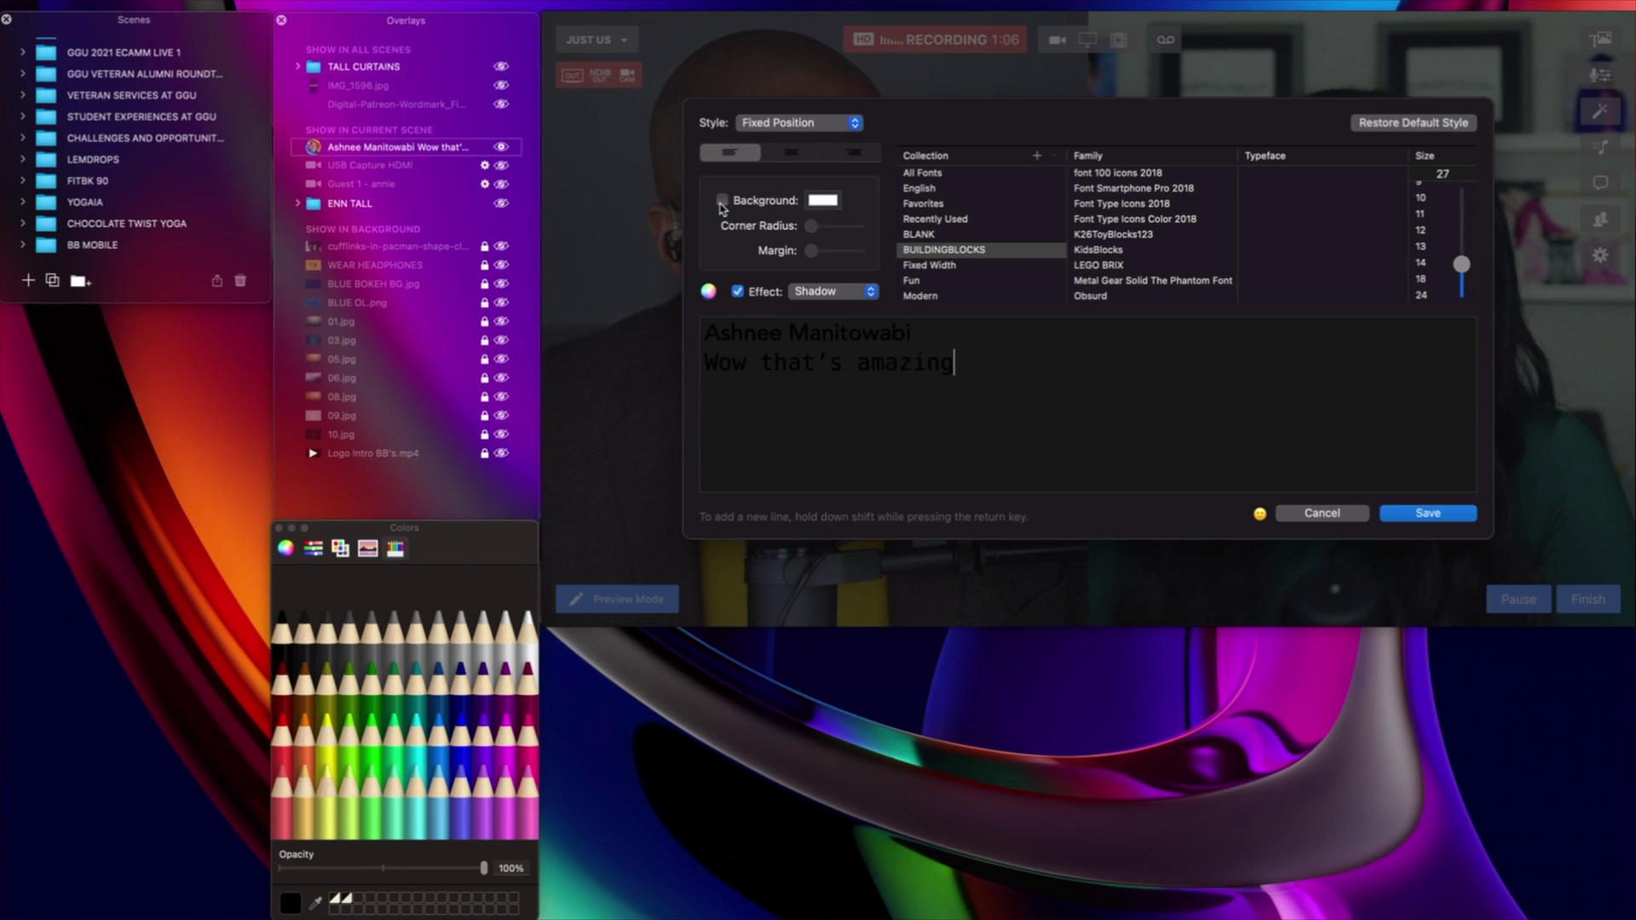
{"action": "left_click", "coordinate": [721, 203]}
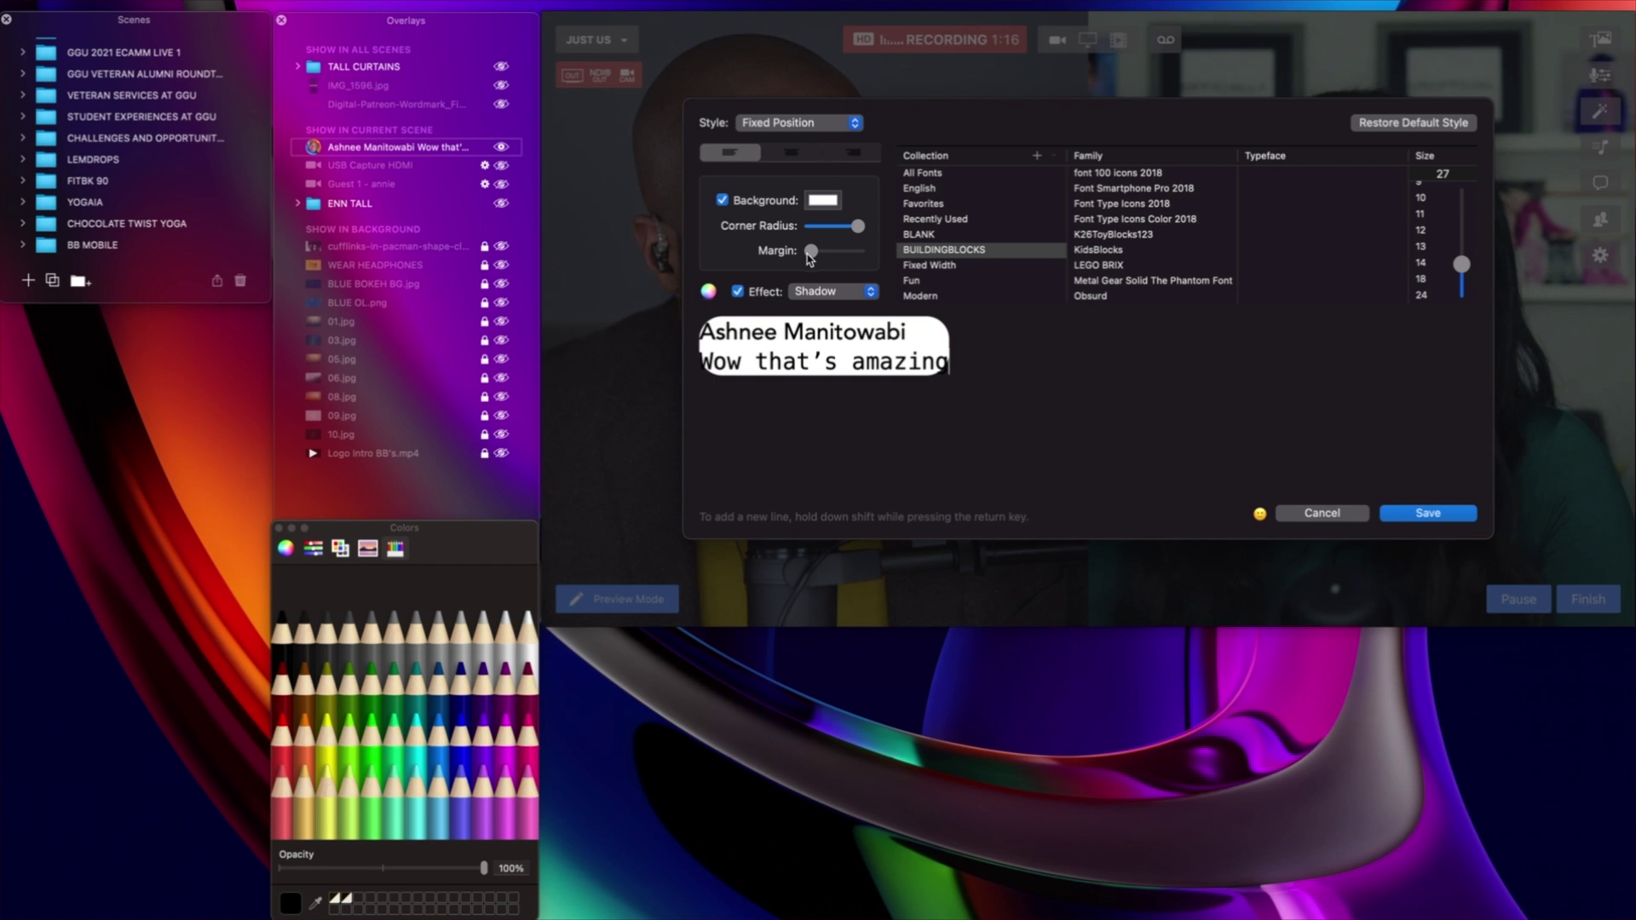
{"action": "mouse_move", "coordinate": [808, 253]}
{"action": "left_mouse_down"}
{"action": "mouse_move", "coordinate": [823, 254]}
{"action": "mouse_move", "coordinate": [807, 254]}
{"action": "left_mouse_up"}
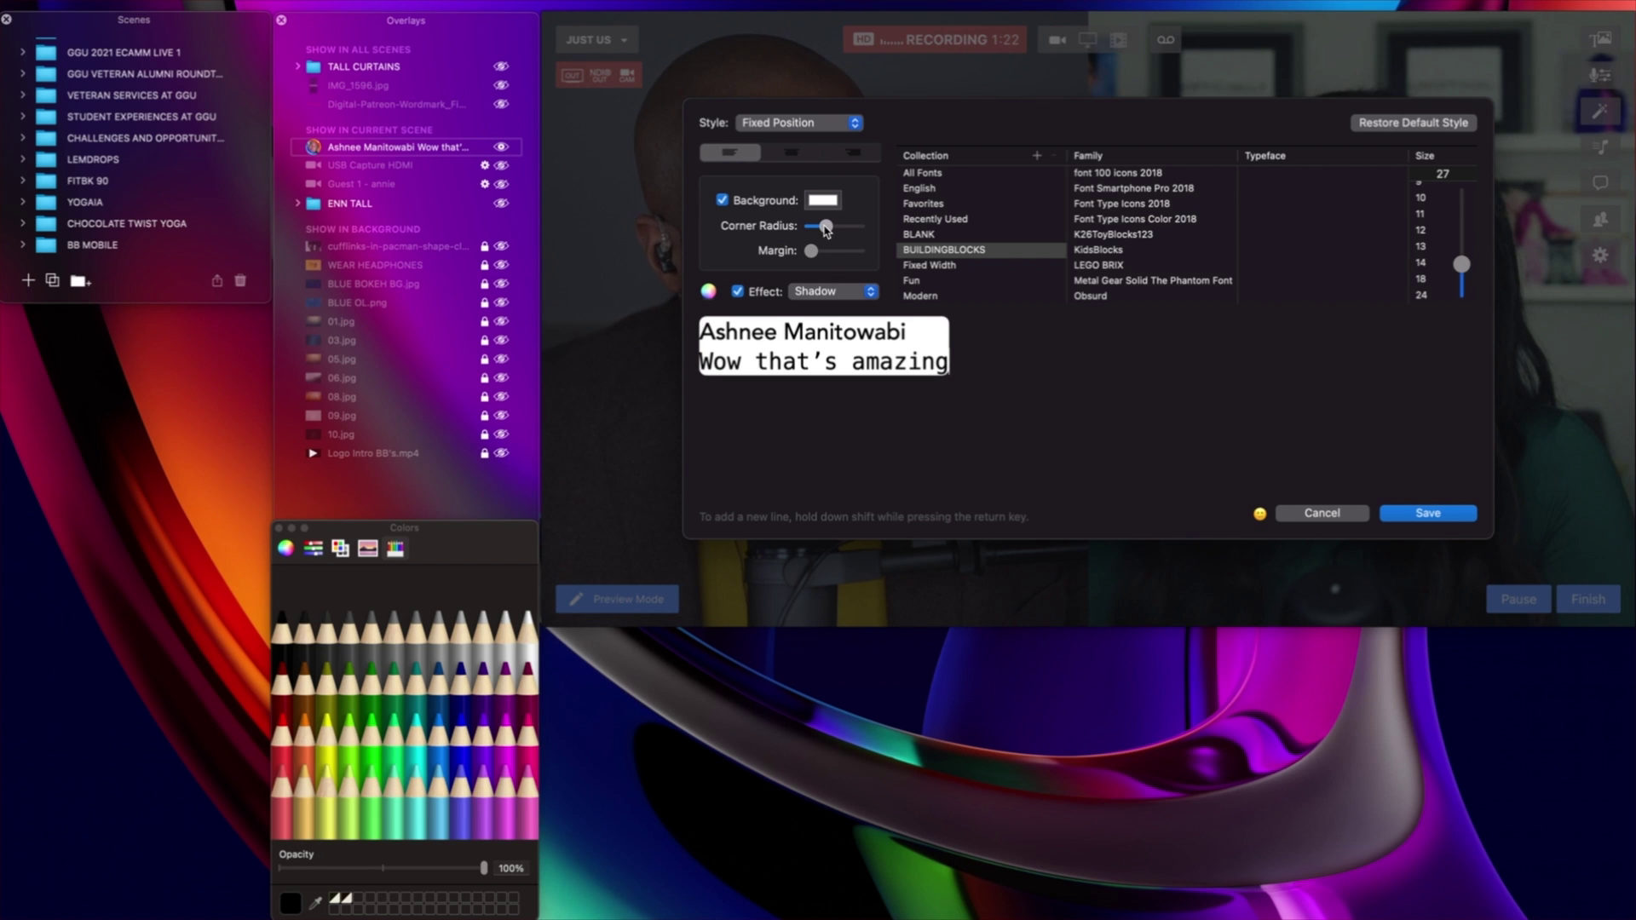
{"action": "left_click_drag", "start_coordinate": [815, 229], "coordinate": [817, 254]}
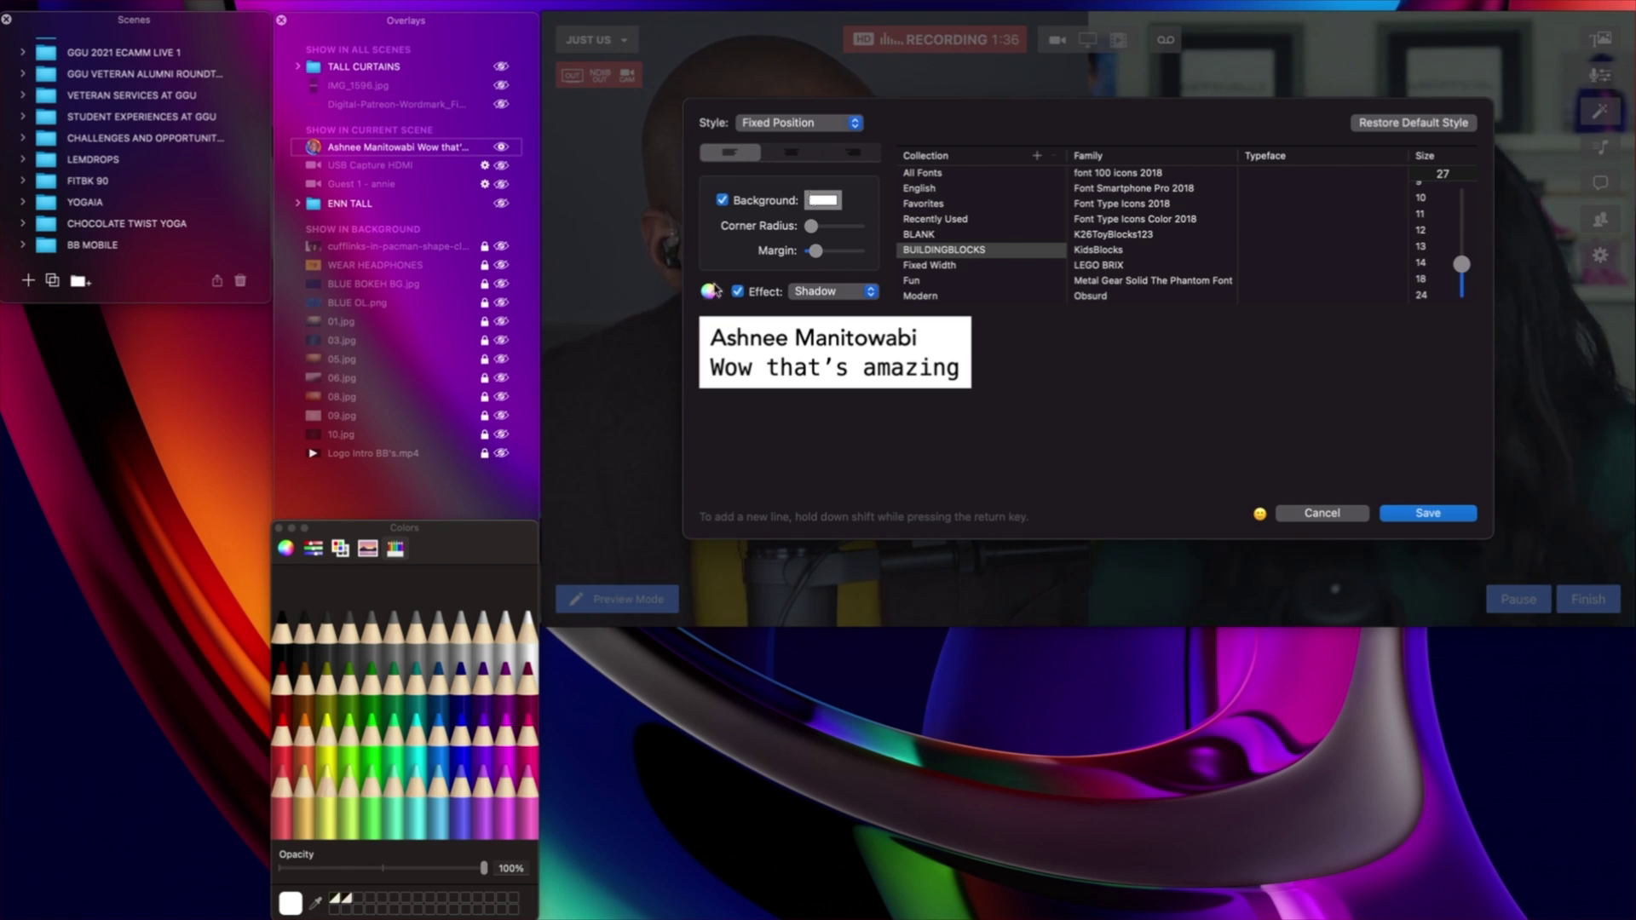
Step: Make the caption background Tangerine and the text Snow white, then save the style
{"action": "left_click", "coordinate": [307, 740]}
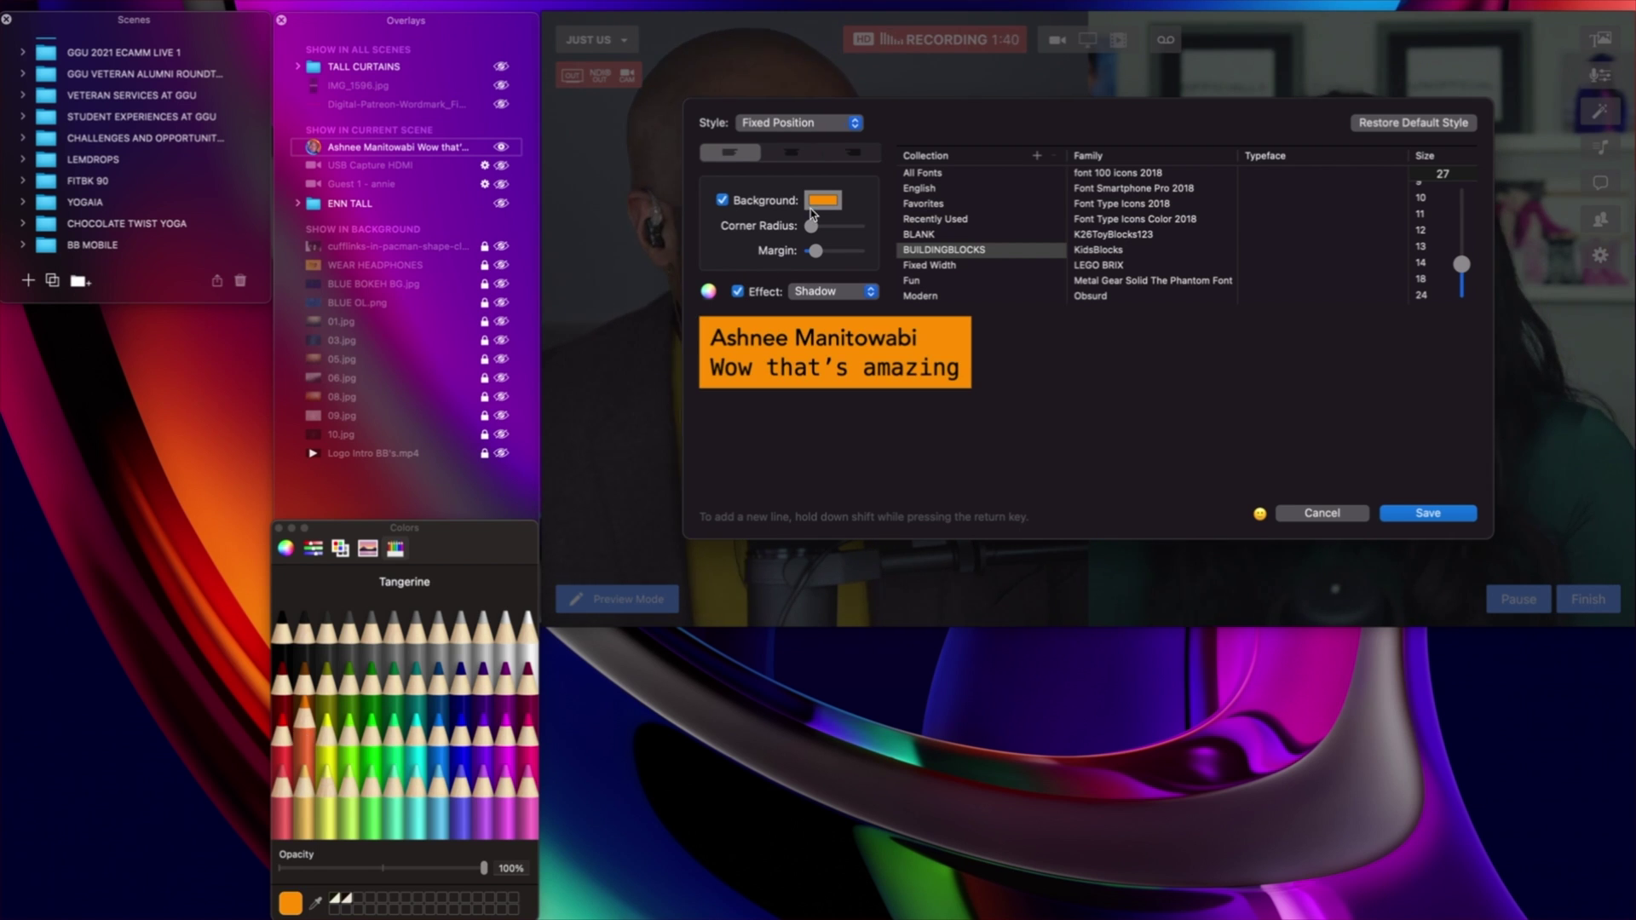
{"action": "left_click", "coordinate": [820, 201]}
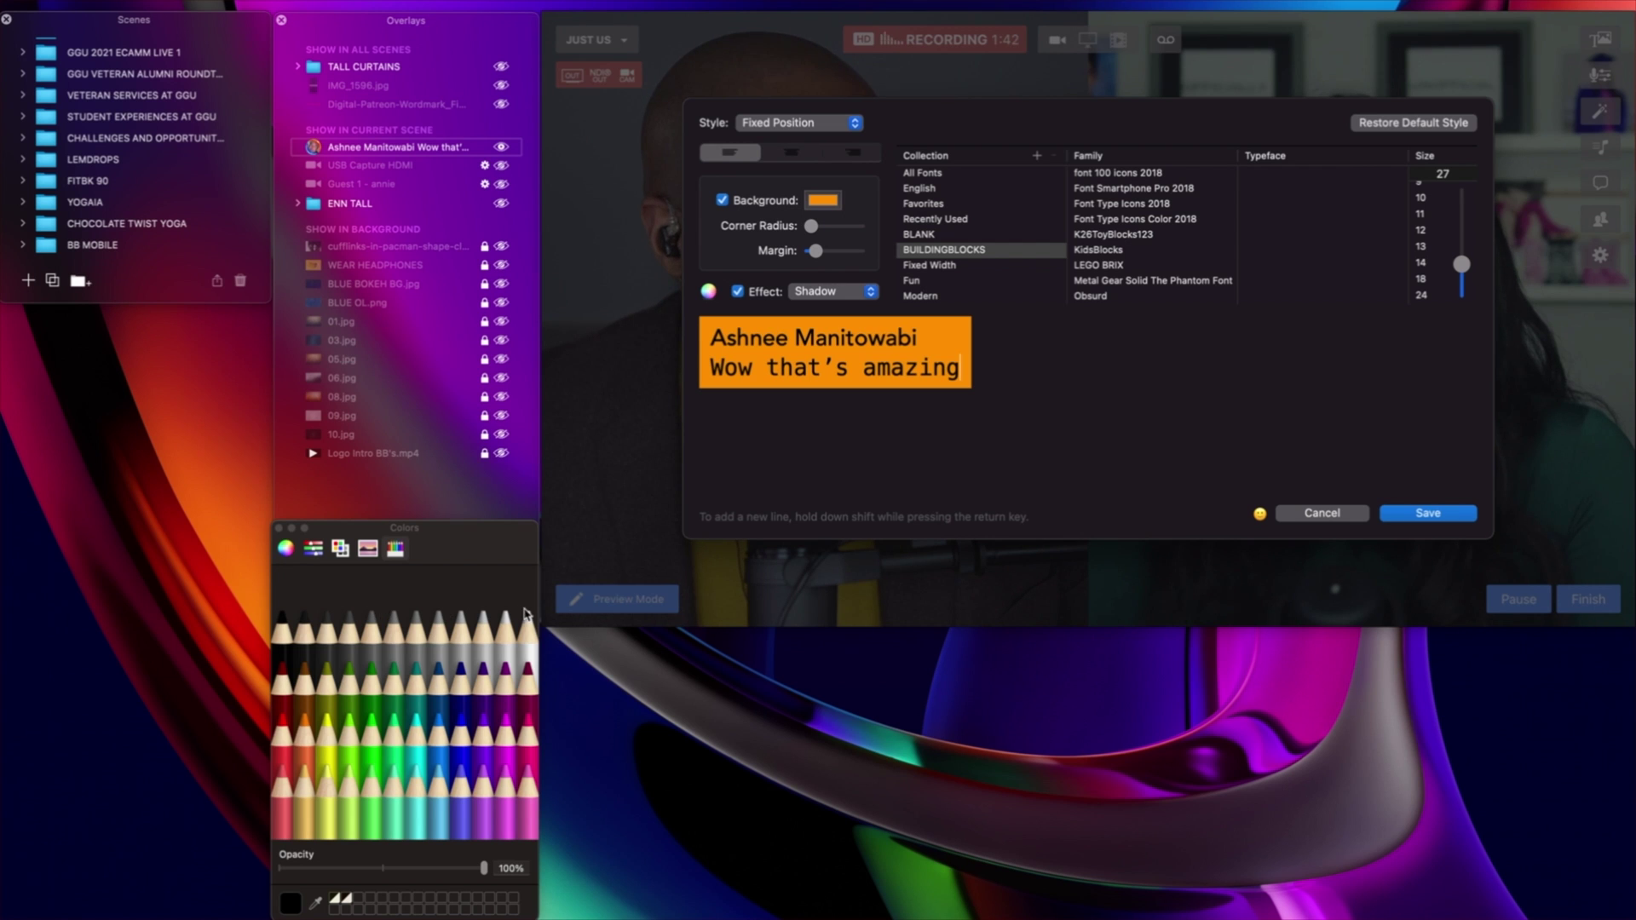
{"action": "left_click", "coordinate": [528, 628]}
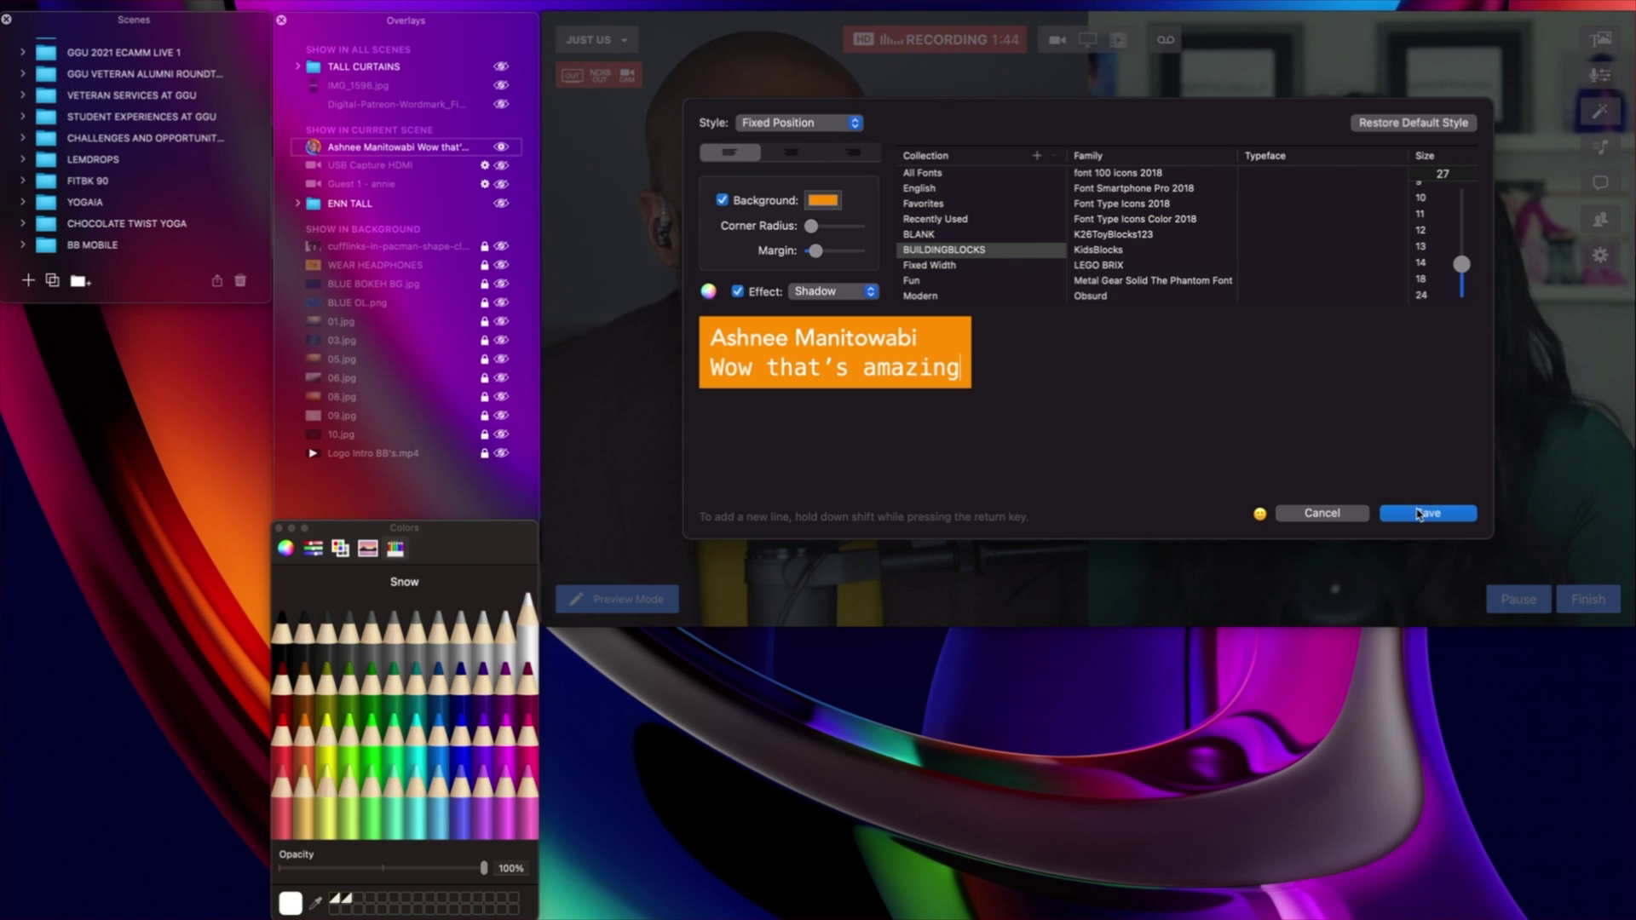
{"action": "left_click", "coordinate": [1418, 514]}
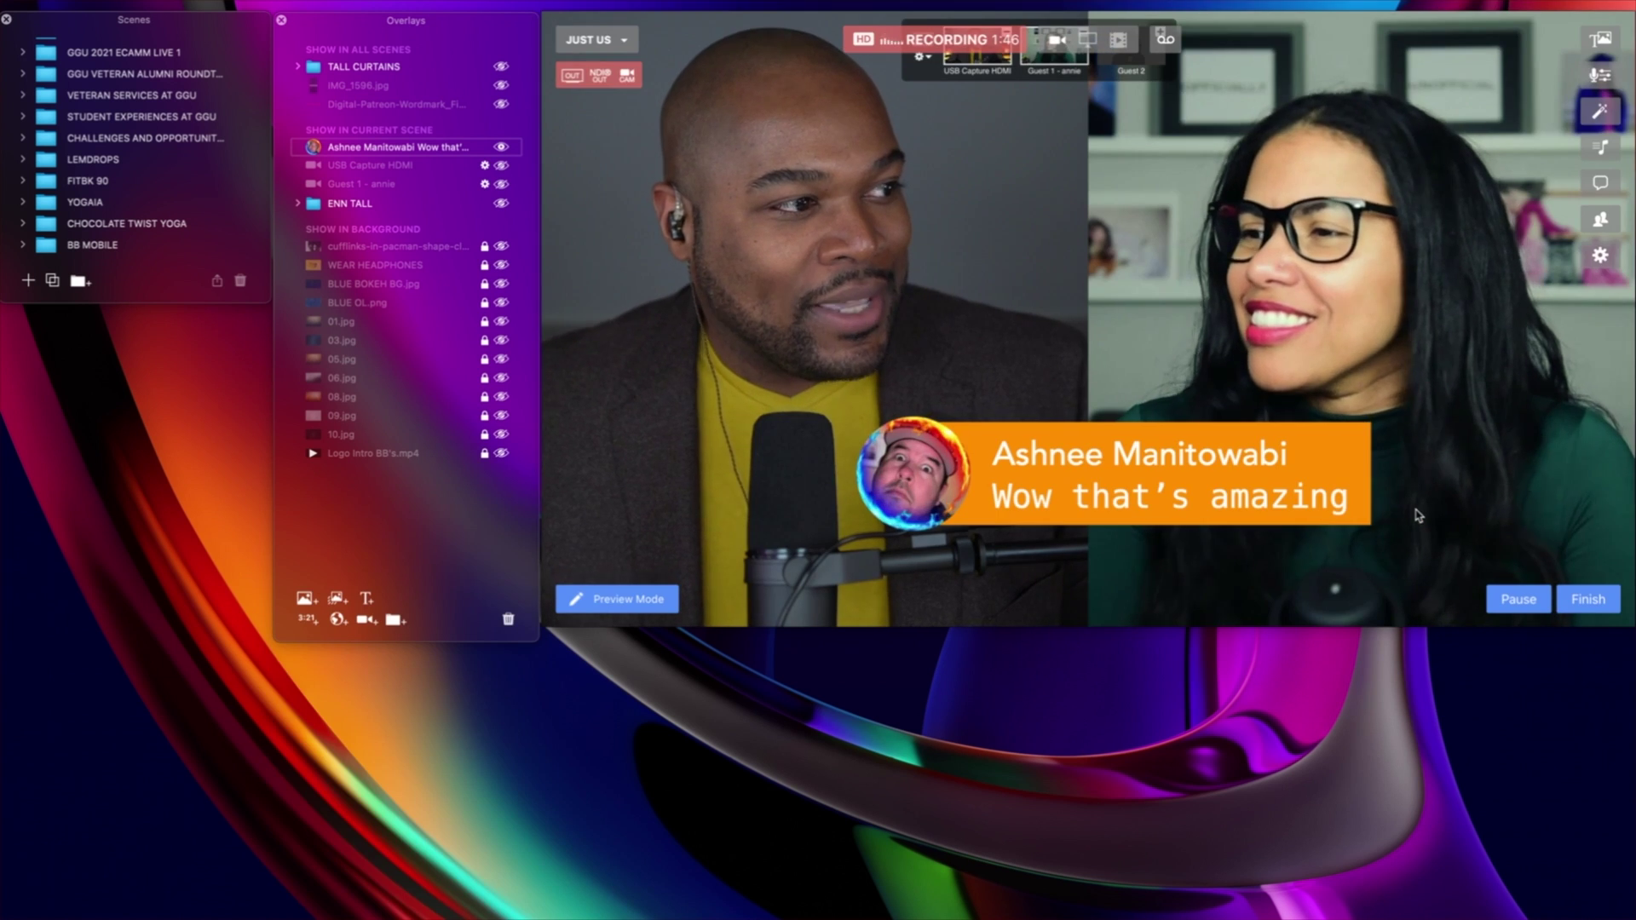
Step: Nudge the caption left and lower its Tangerine background opacity to 50%
{"action": "left_click_drag", "start_coordinate": [1158, 506], "coordinate": [1133, 506]}
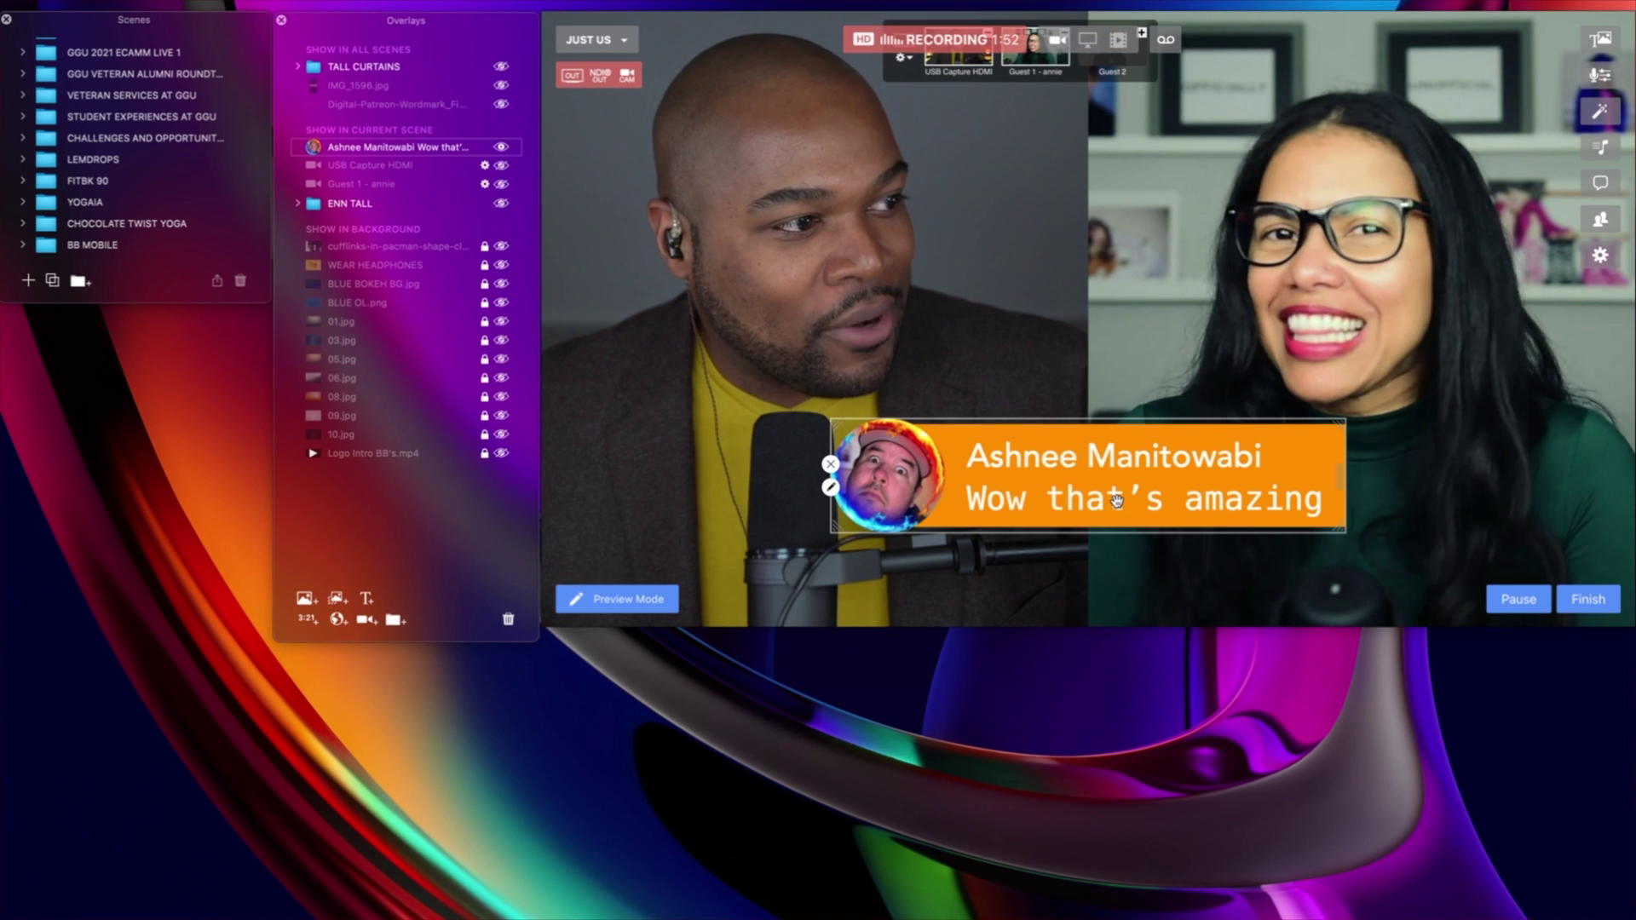
{"action": "double_click", "coordinate": [1117, 501]}
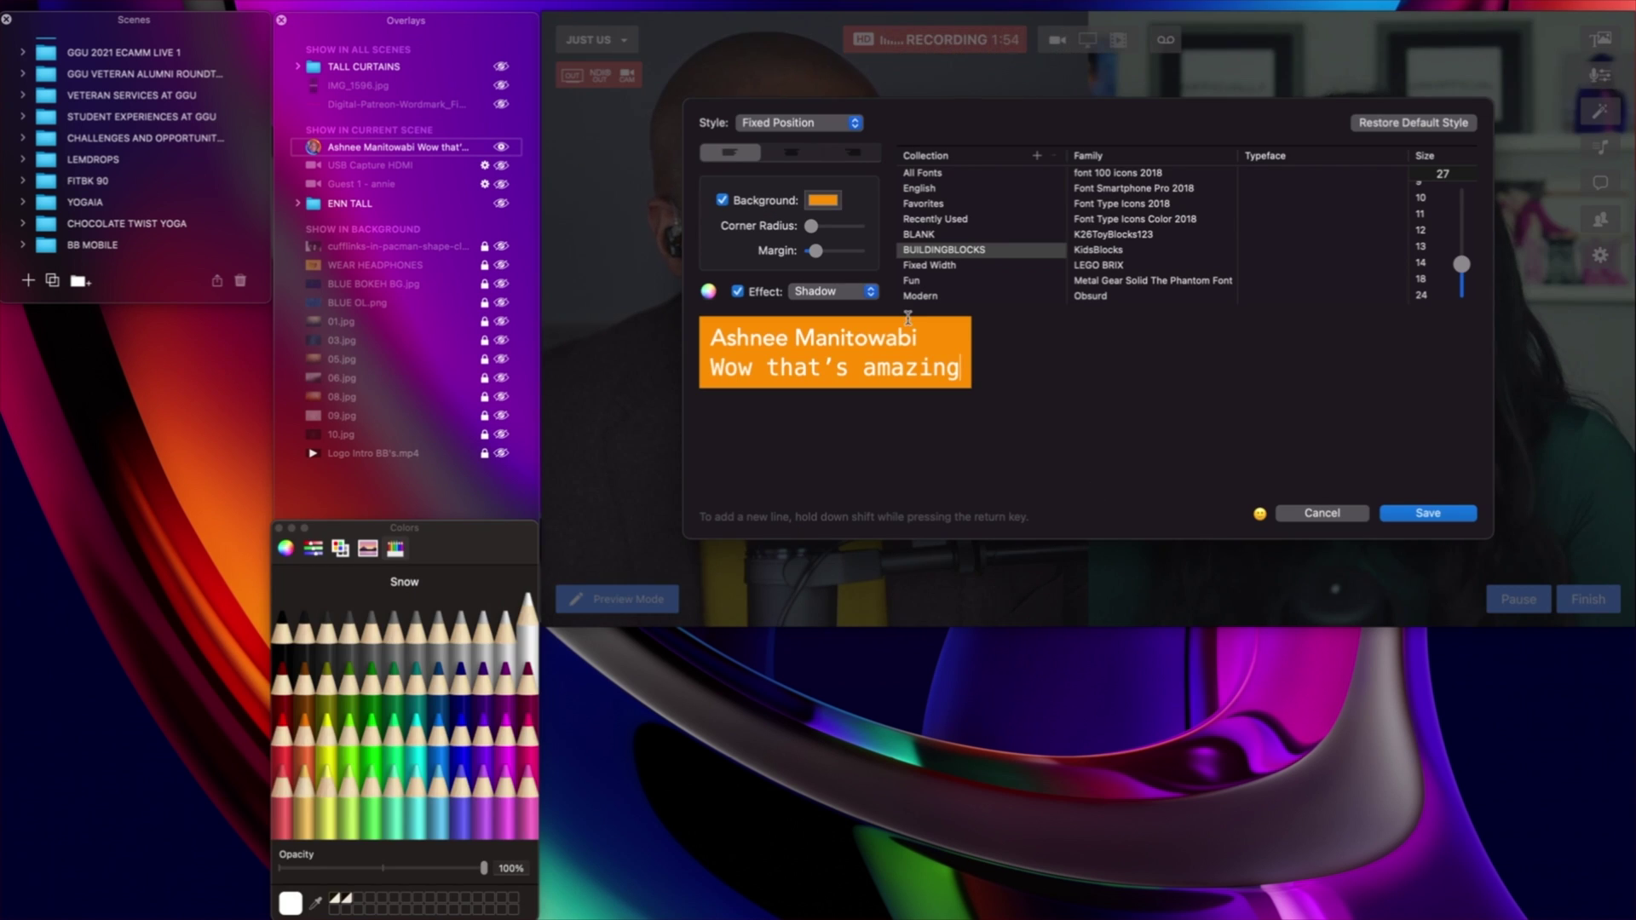
{"action": "left_click", "coordinate": [813, 205]}
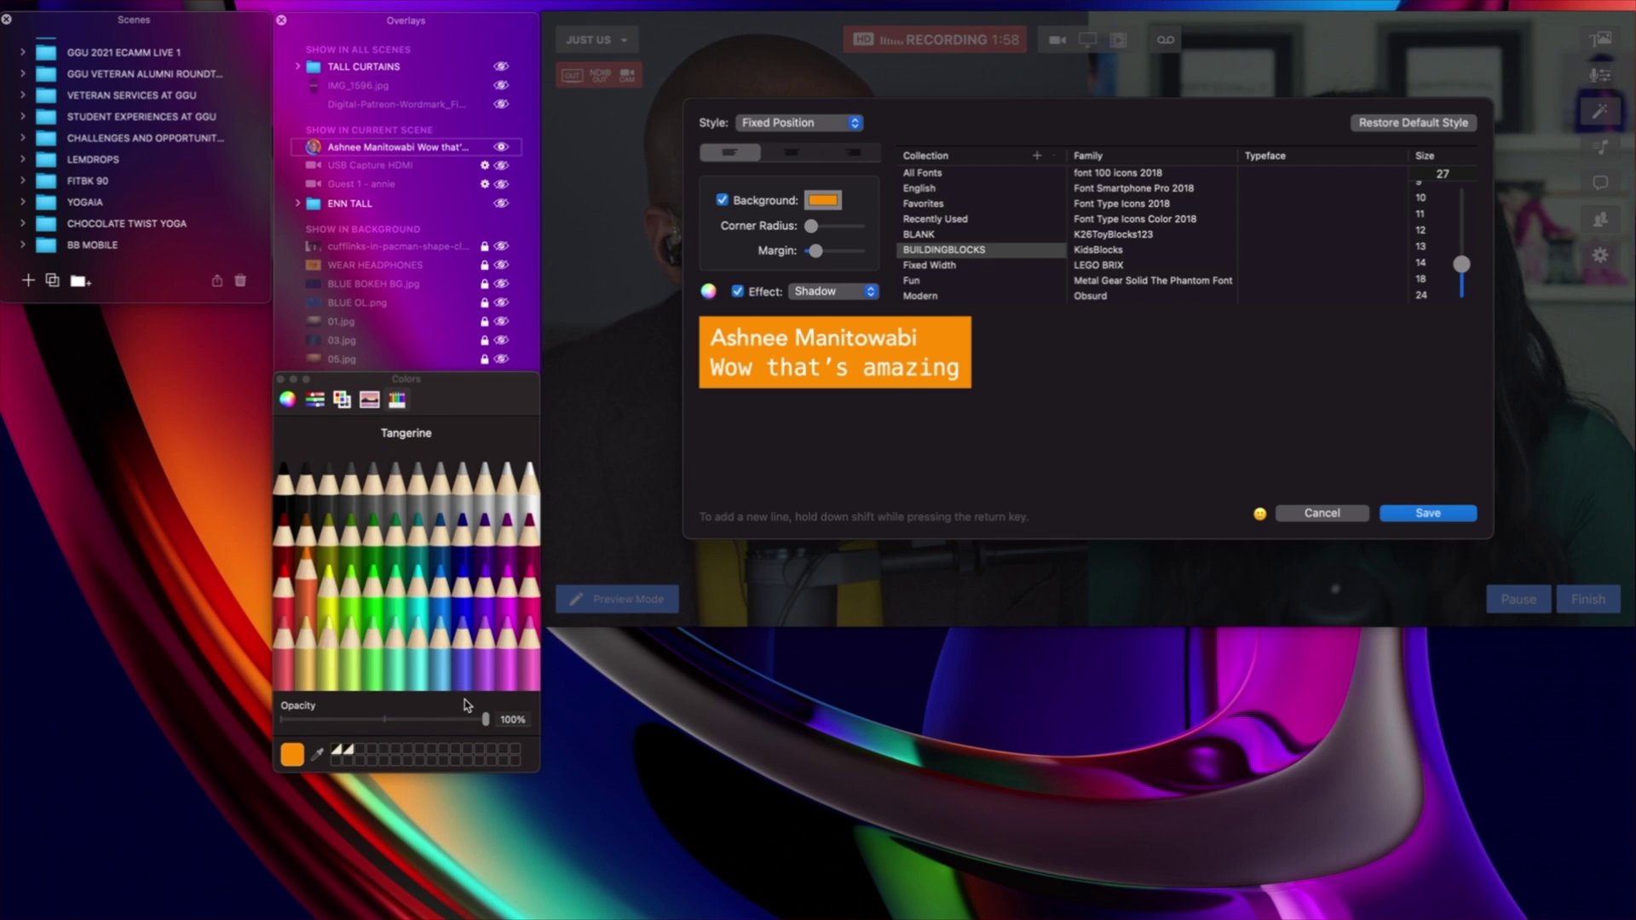
{"action": "left_click_drag", "start_coordinate": [483, 720], "coordinate": [417, 723]}
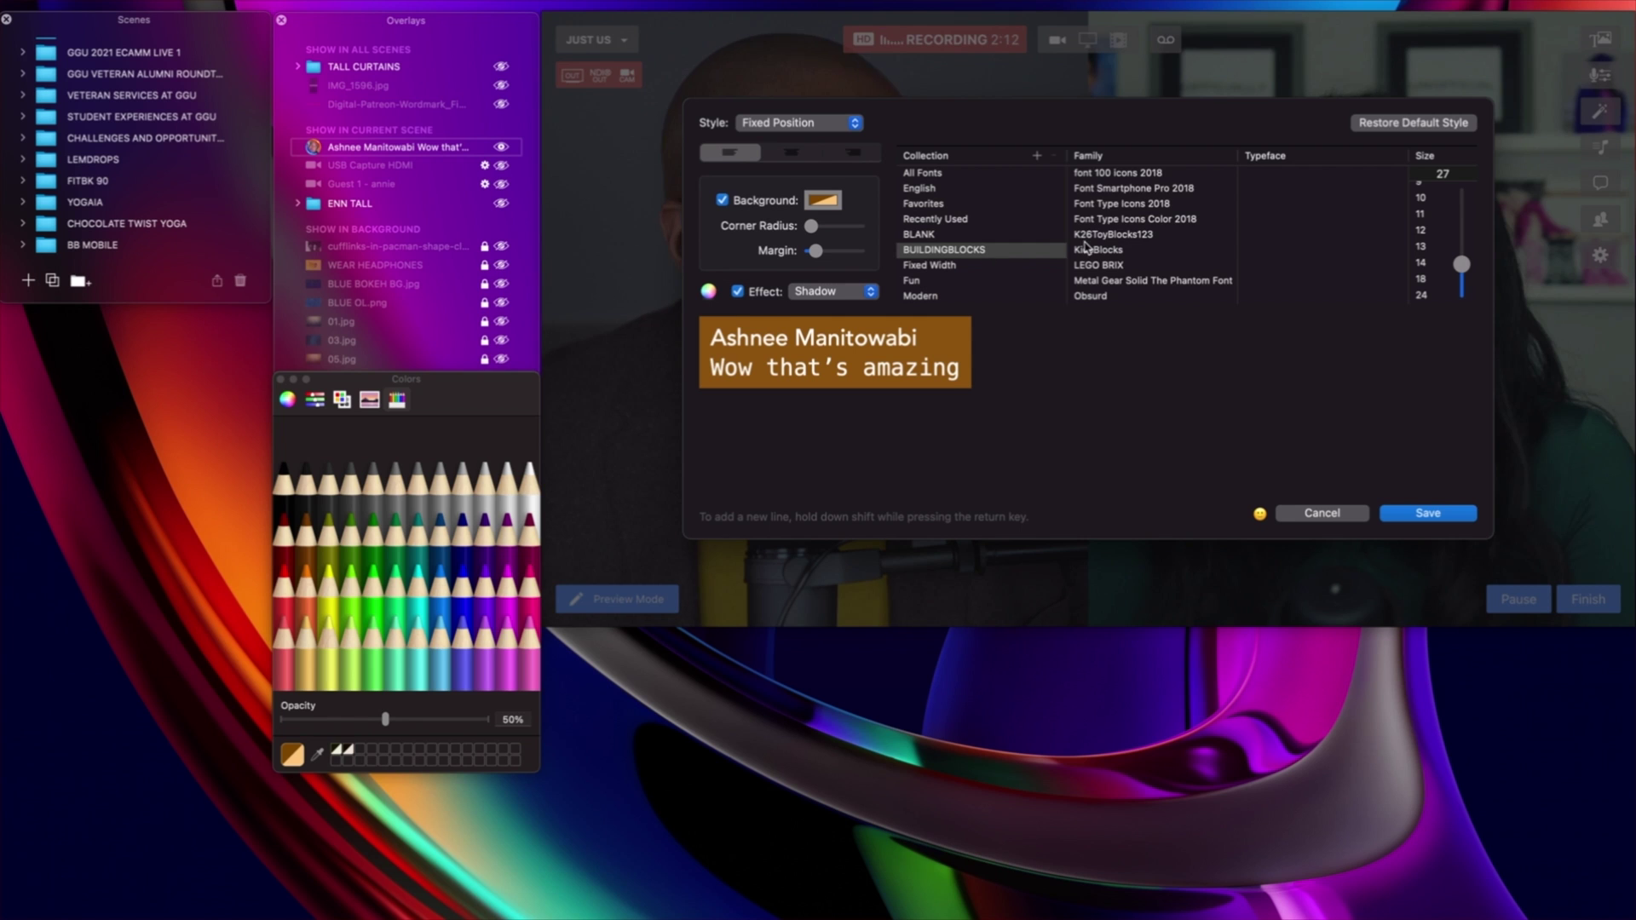
Step: Preview Attack Graffiti, Art Paper, A Star is Born and A bite, then save PacFont as the caption font
{"action": "scroll", "coordinate": [1086, 246], "scroll_direction": "up", "scroll_amount": 10}
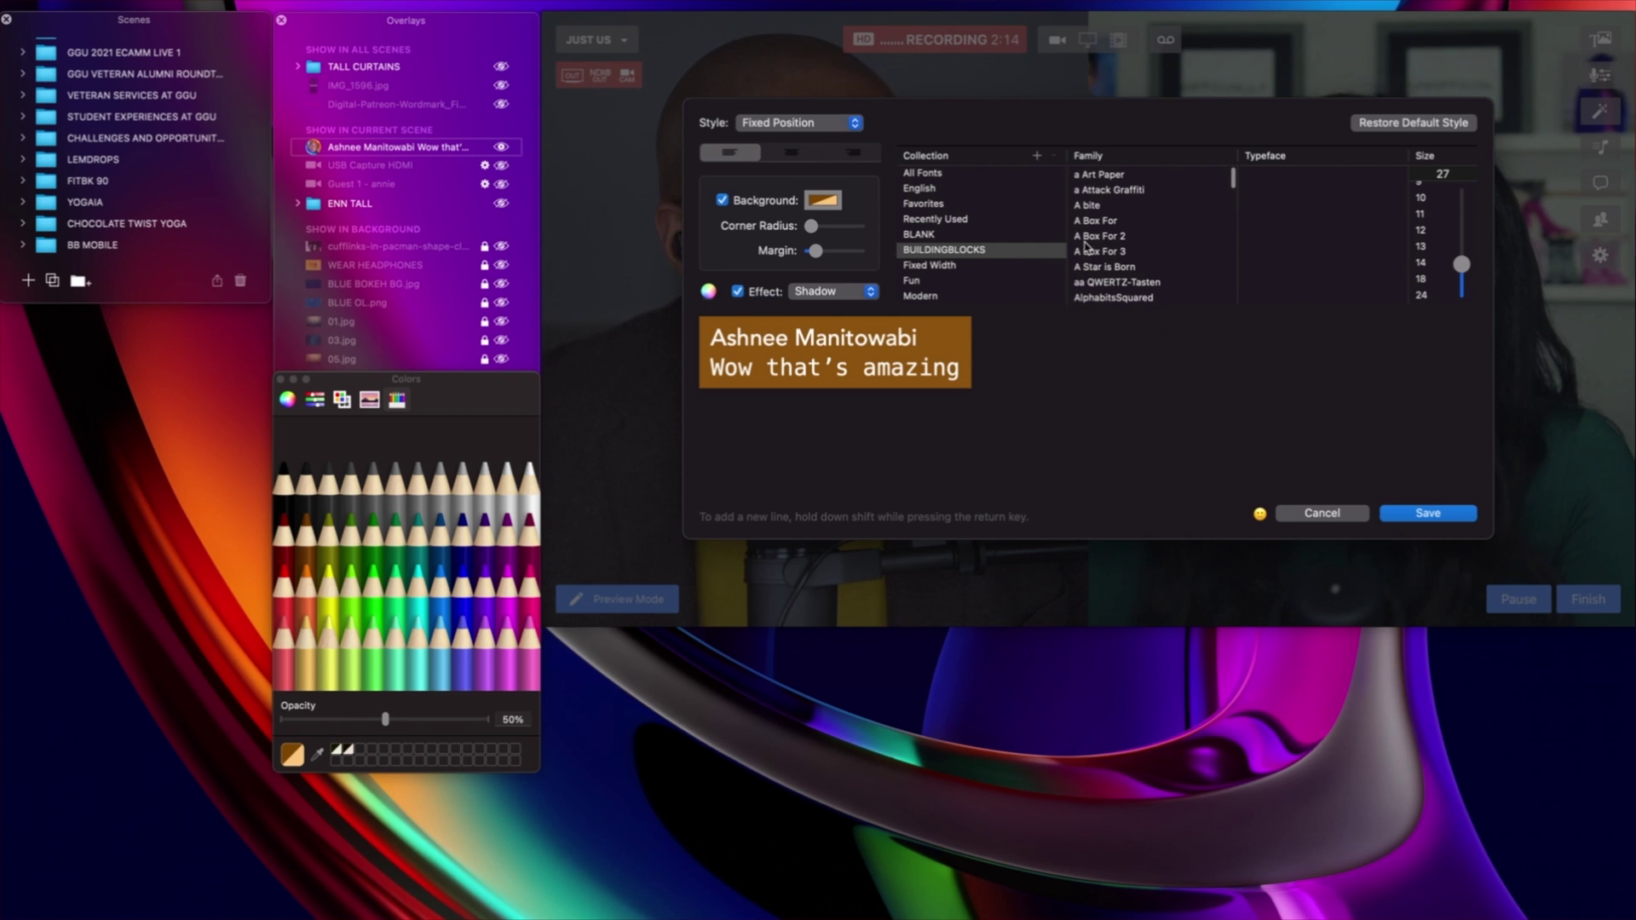
{"action": "left_click", "coordinate": [1101, 192]}
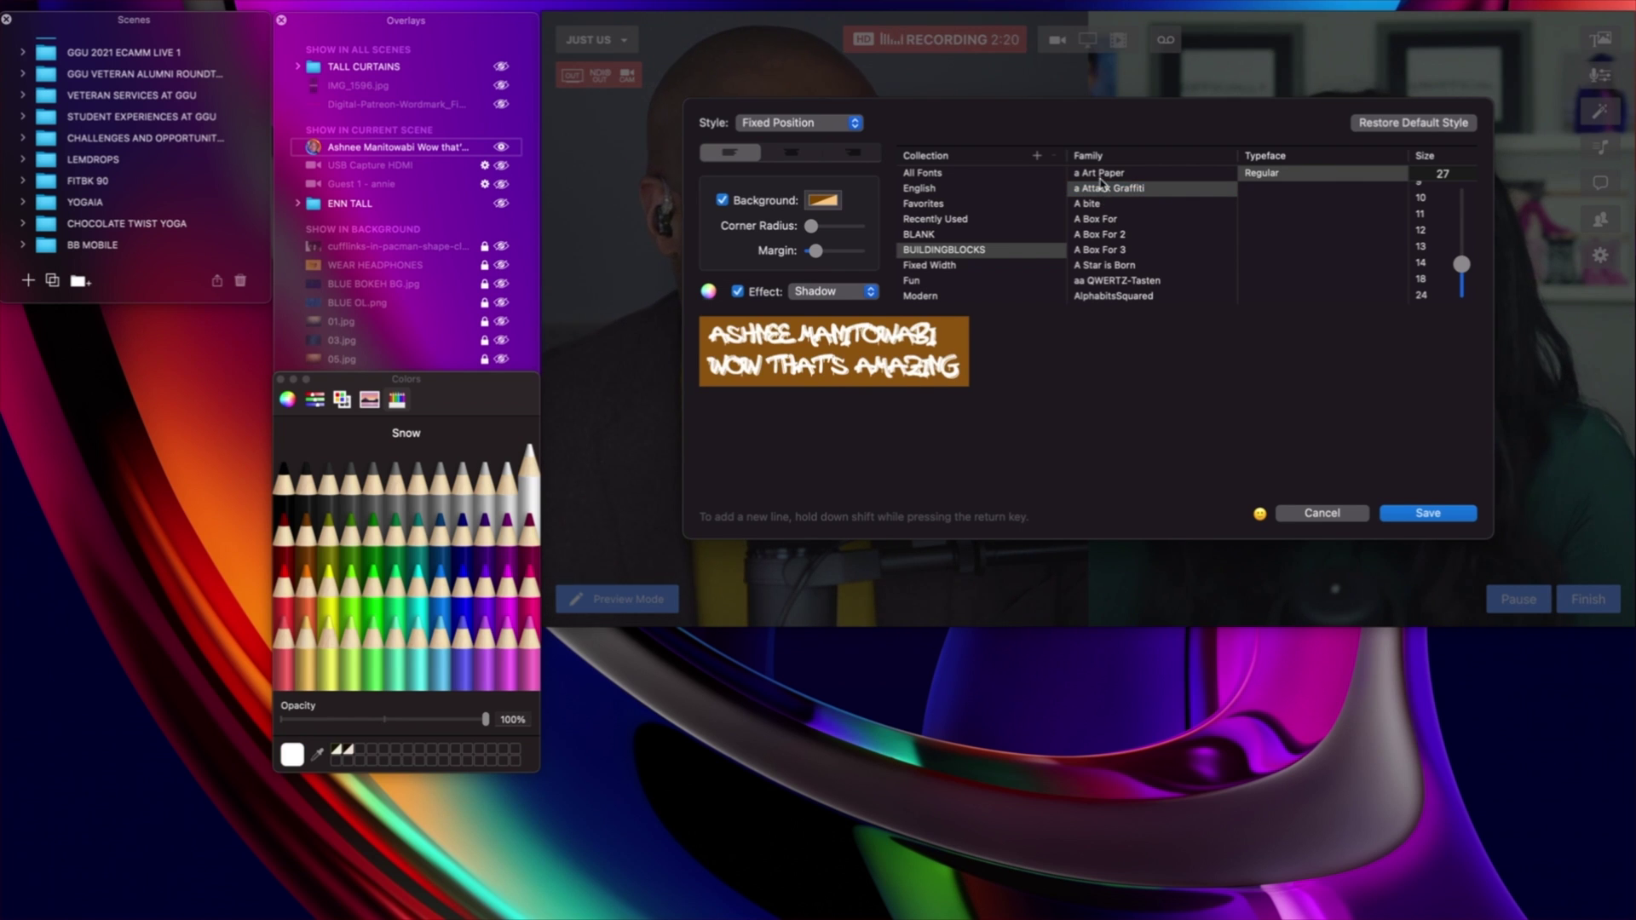
{"action": "left_click", "coordinate": [1100, 175]}
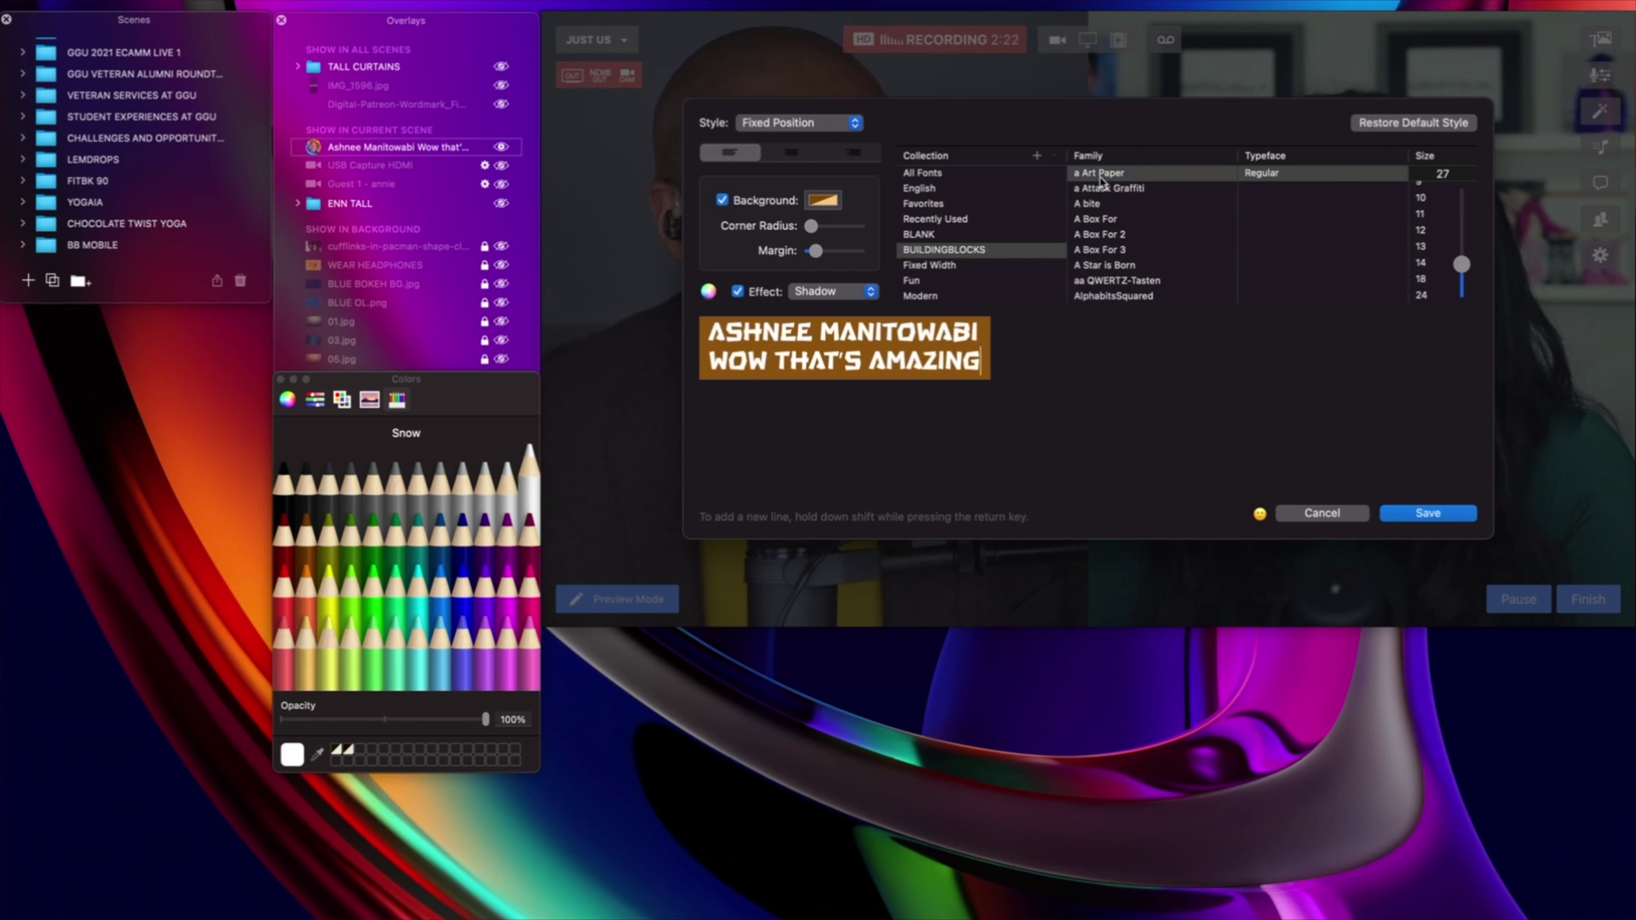
{"action": "left_click", "coordinate": [1102, 267]}
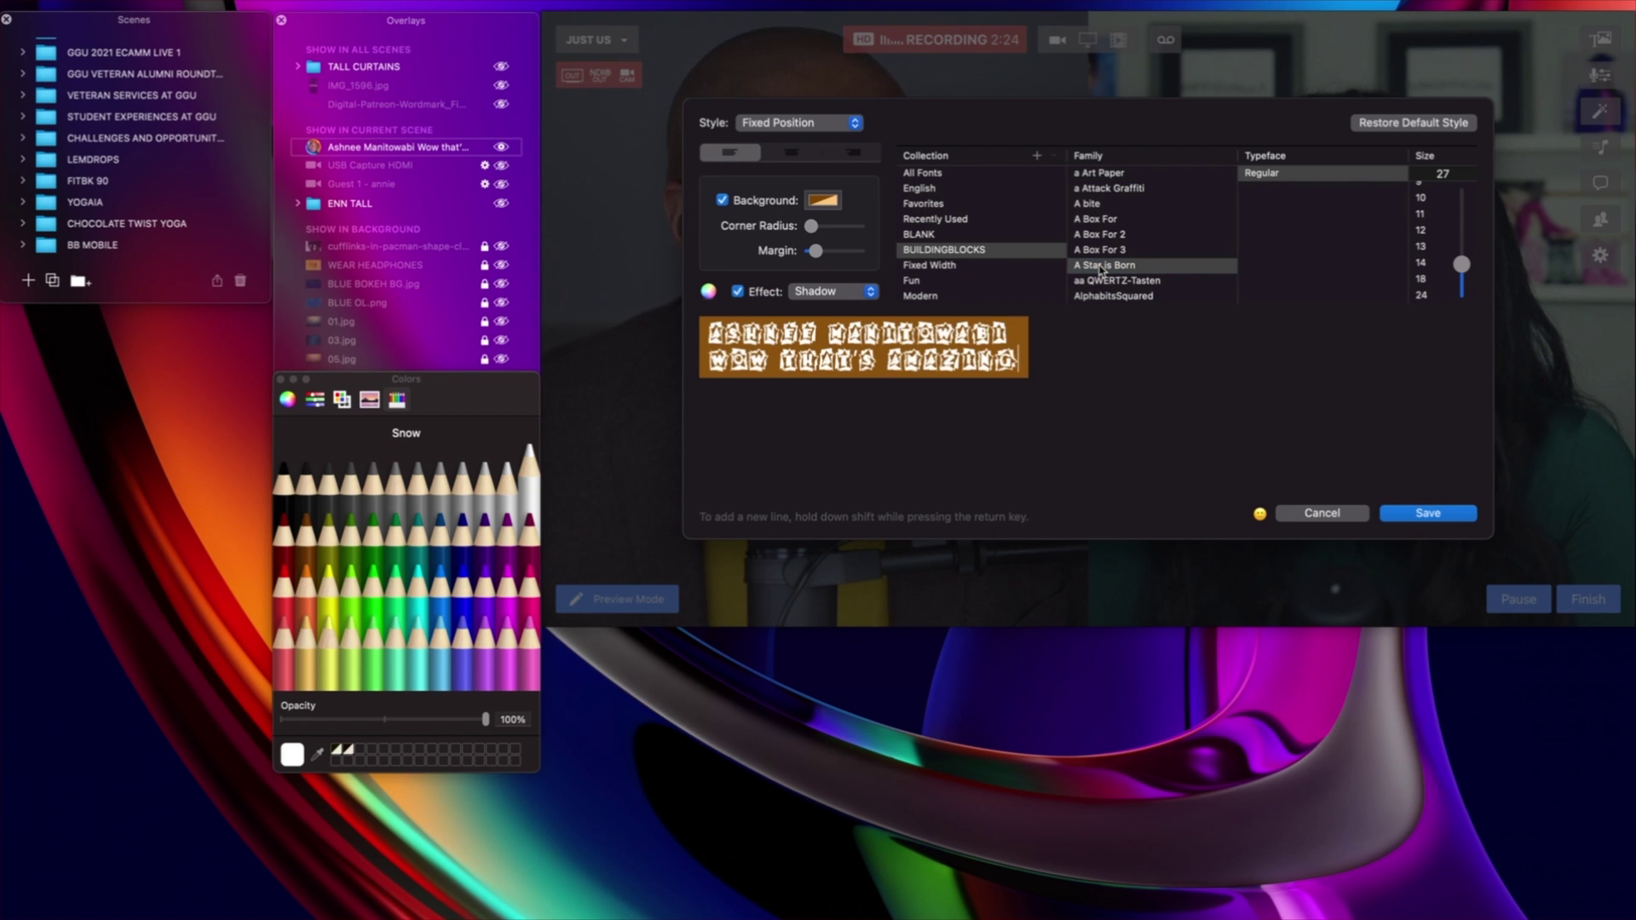
{"action": "left_click", "coordinate": [1093, 207]}
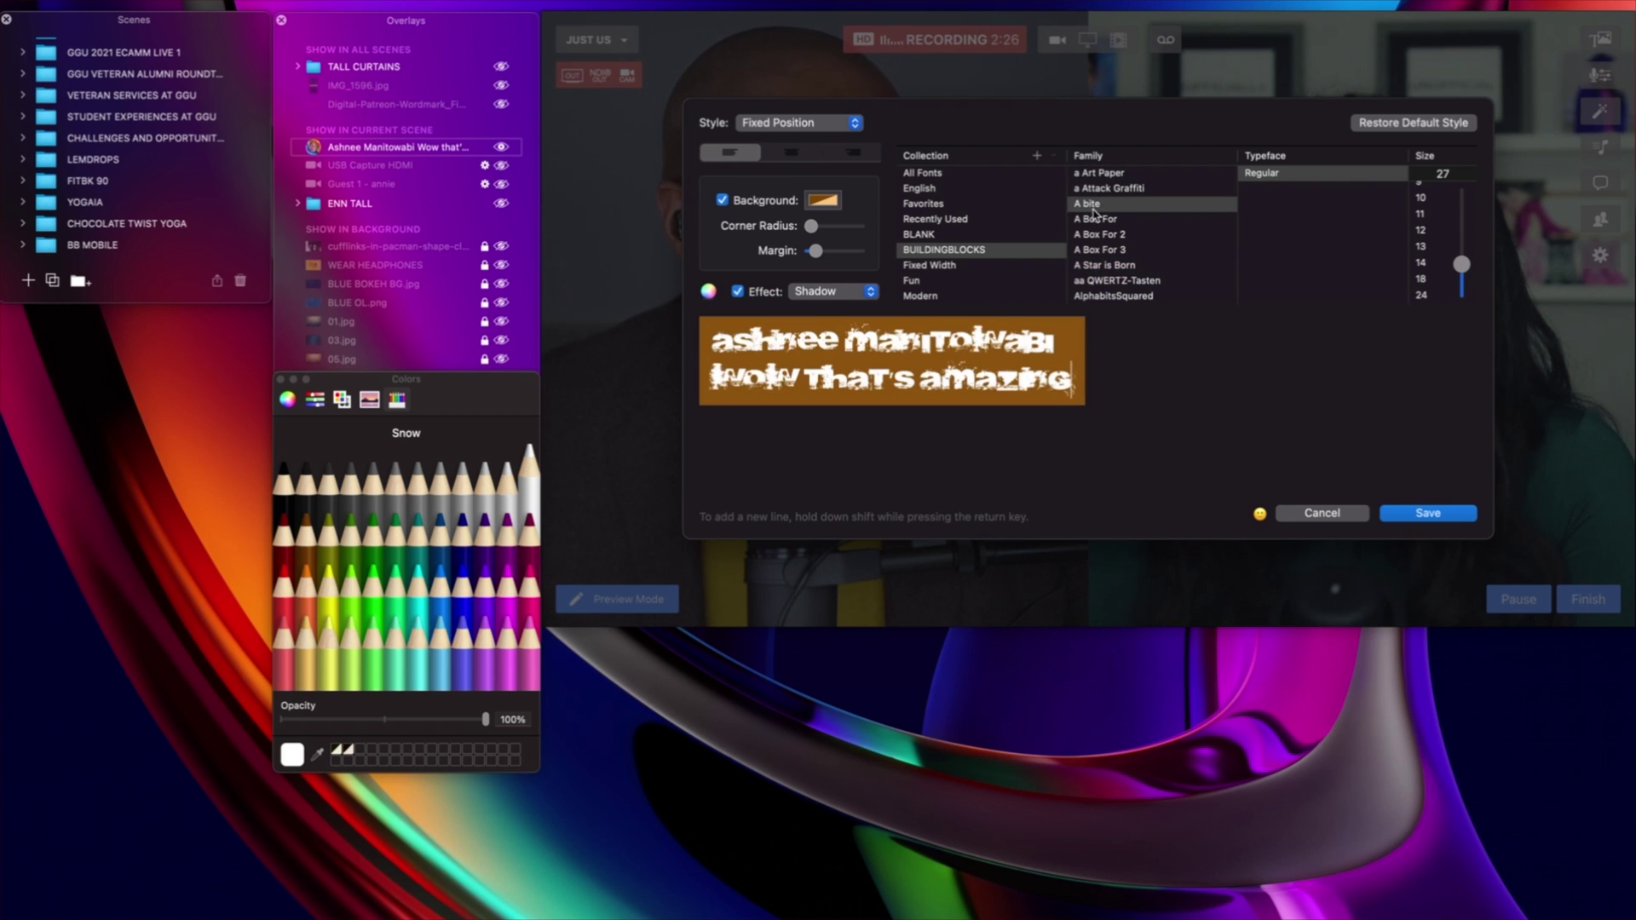
{"action": "left_click", "coordinate": [1097, 191]}
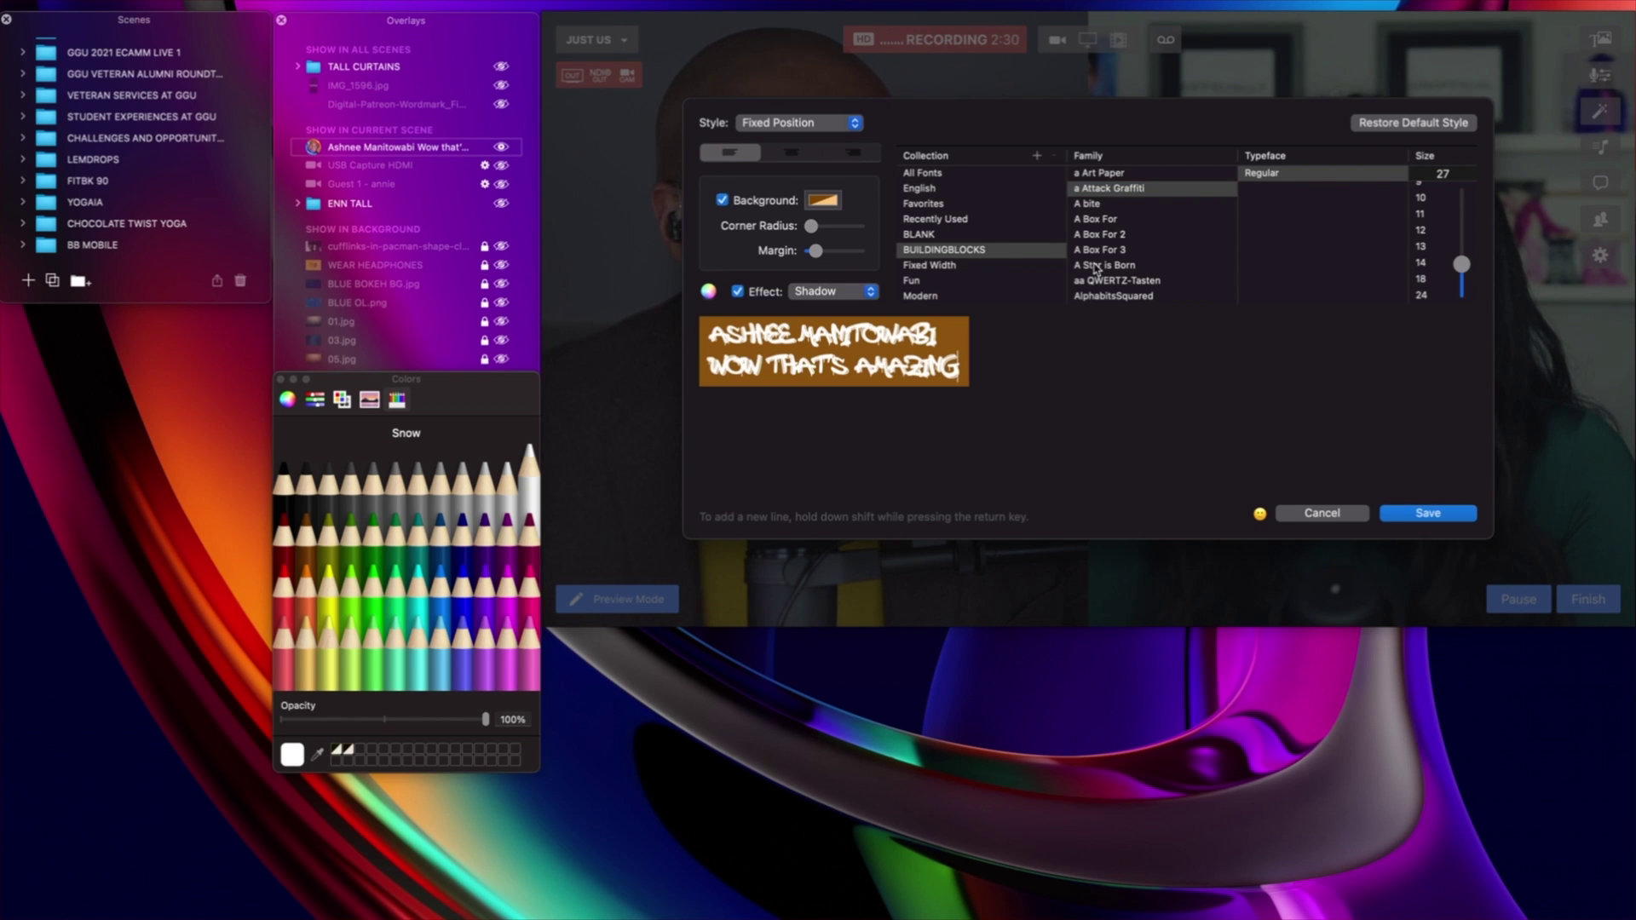
{"action": "scroll", "coordinate": [1097, 269], "scroll_direction": "down", "scroll_amount": 10}
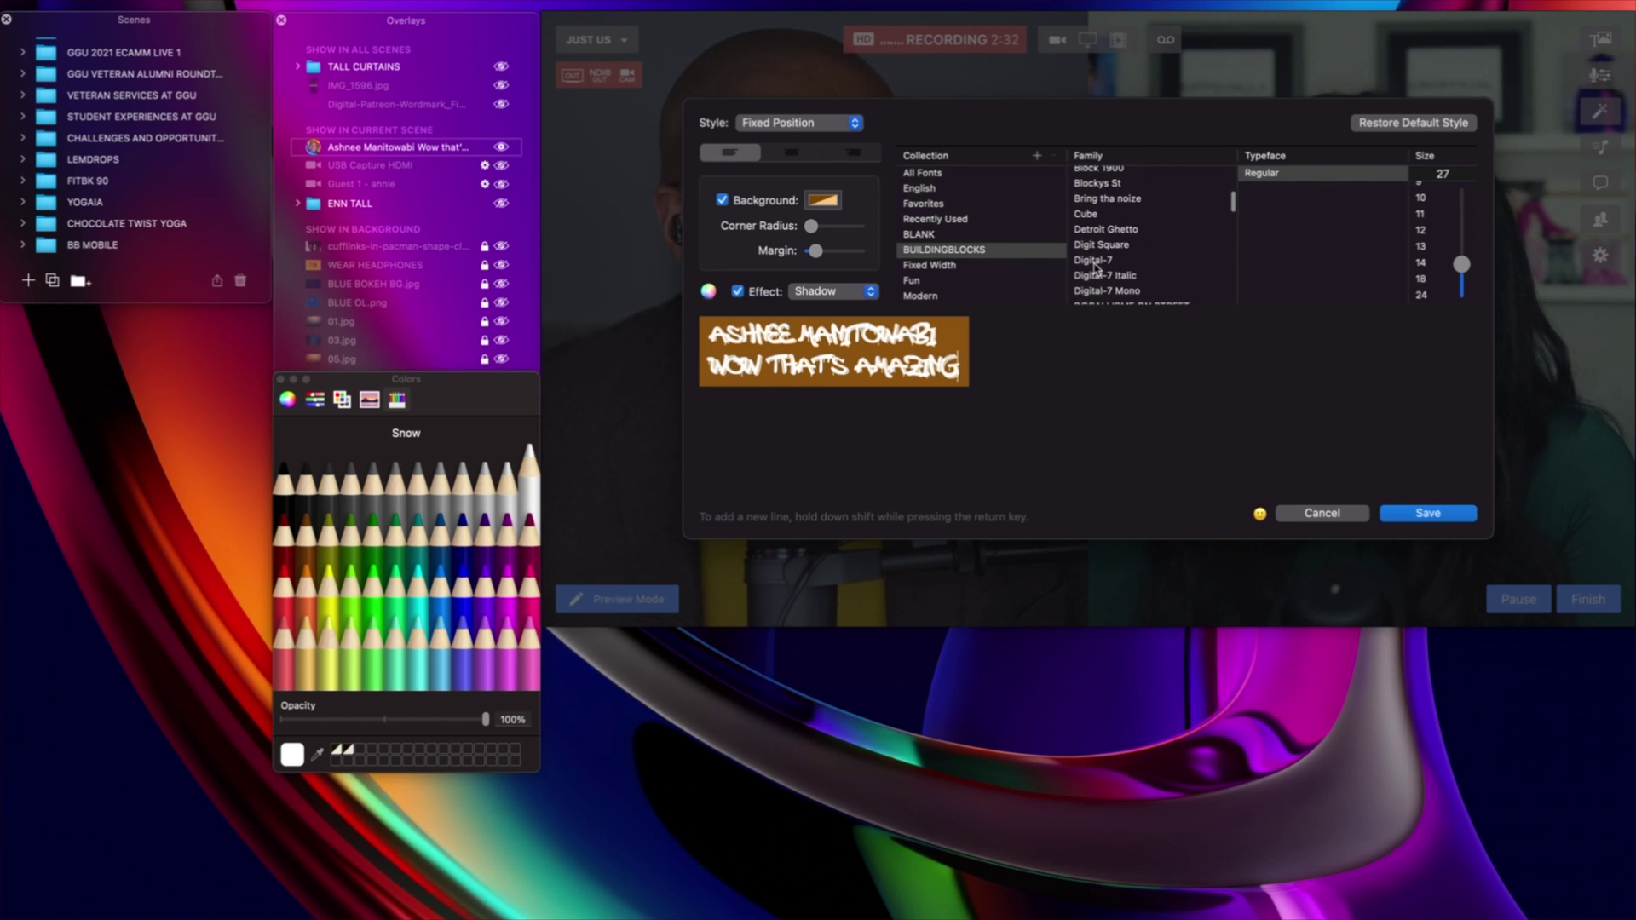
{"action": "scroll", "coordinate": [1096, 269], "scroll_direction": "down", "scroll_amount": 8}
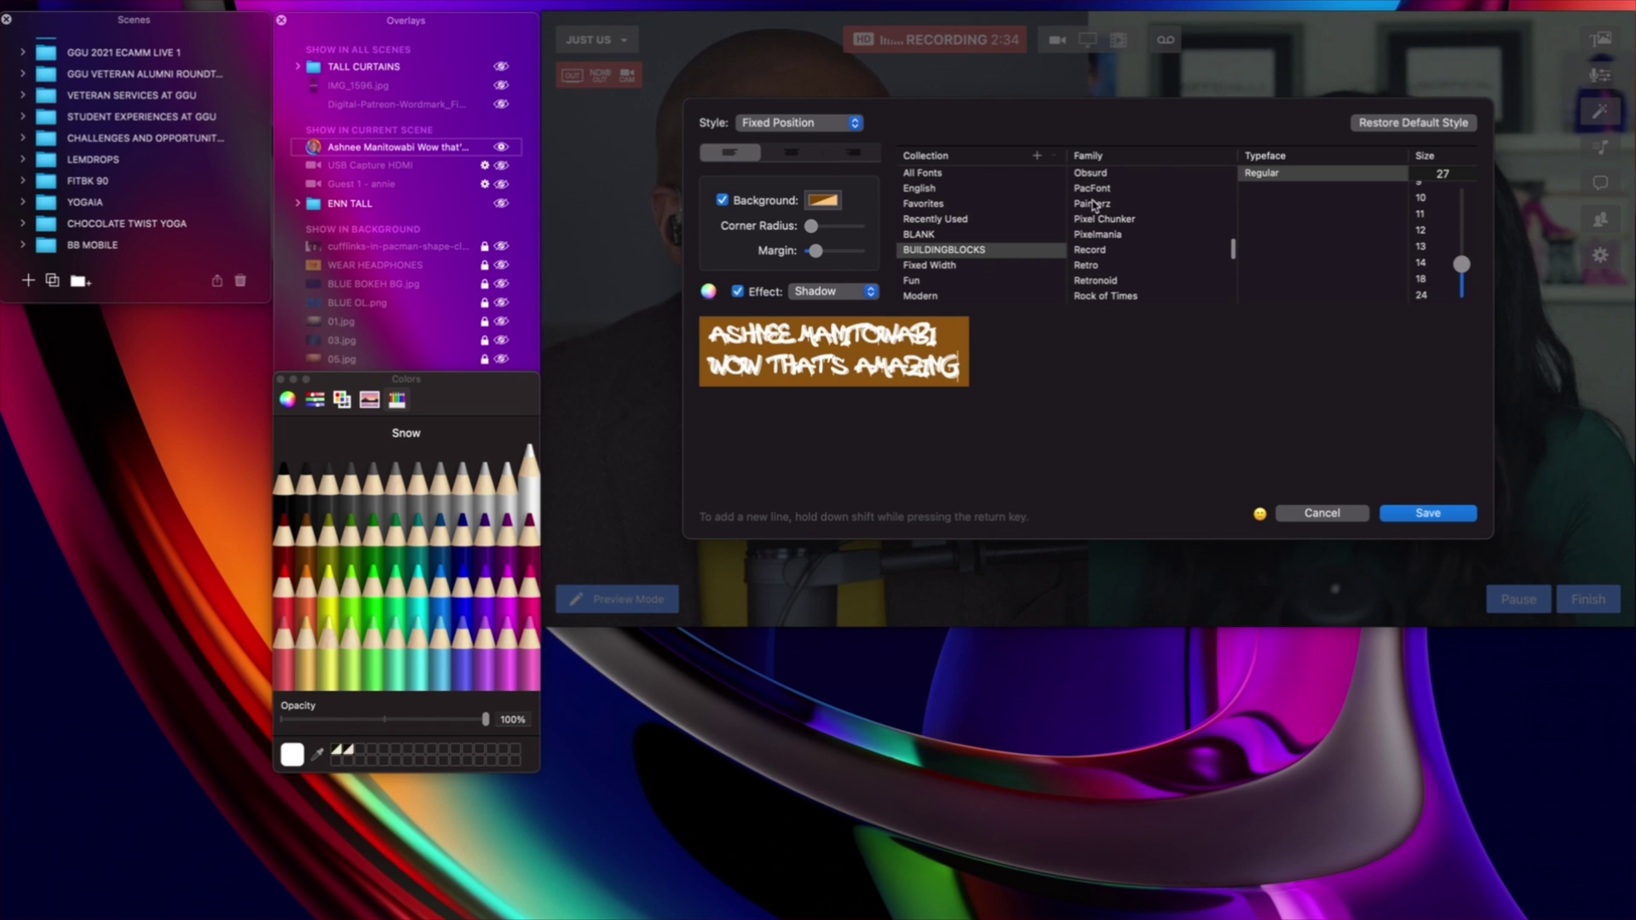
{"action": "left_click", "coordinate": [1093, 190]}
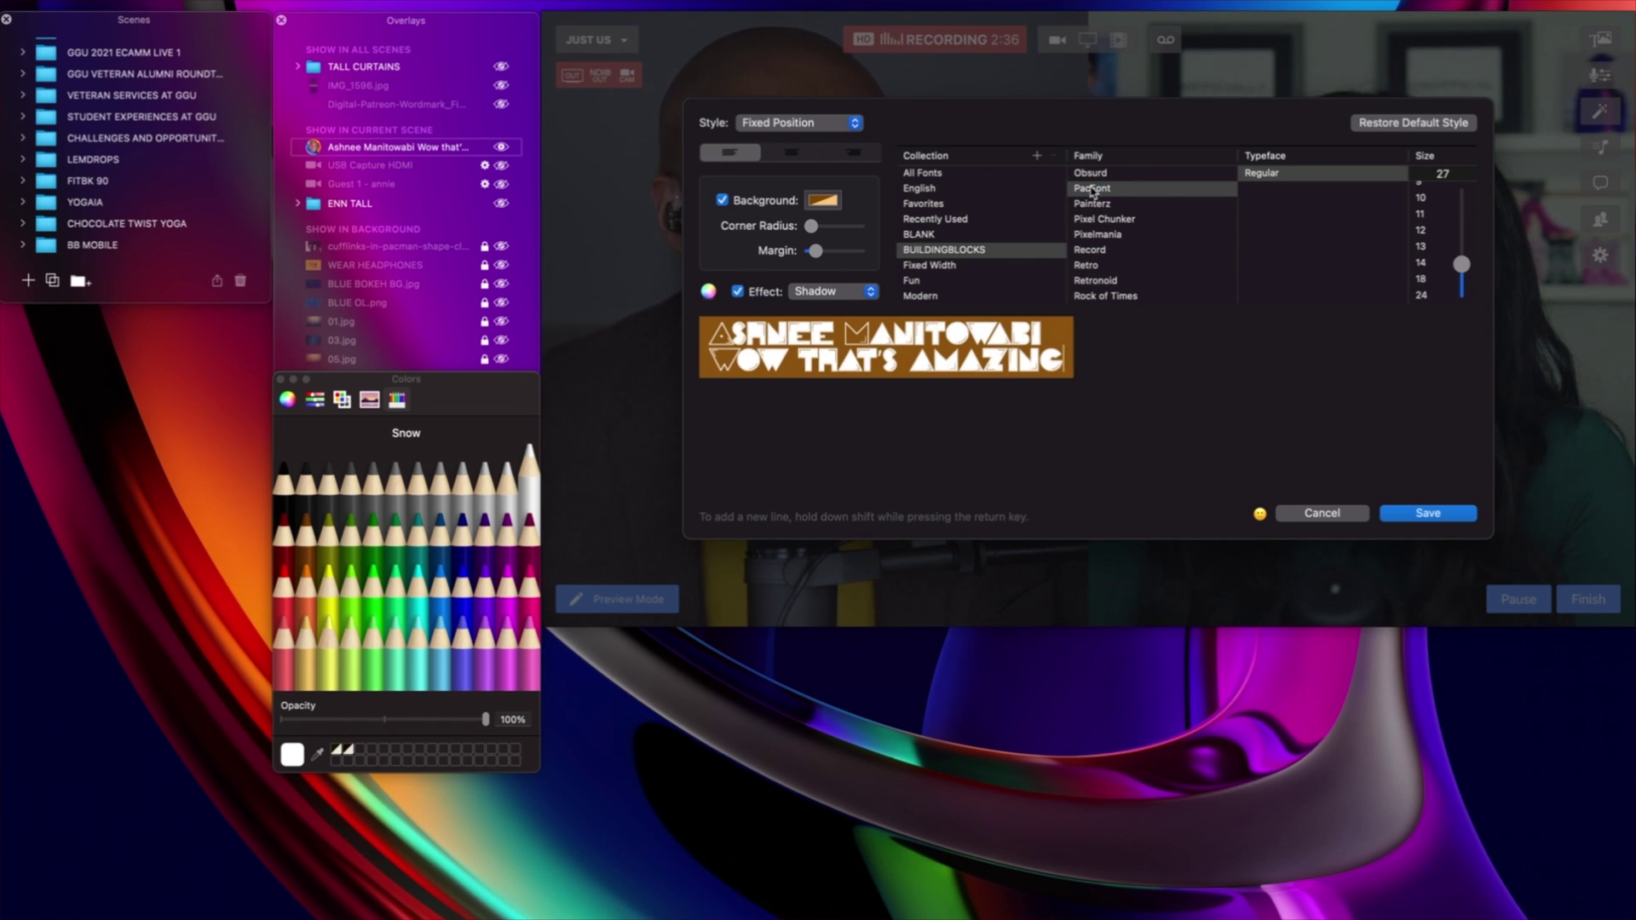
{"action": "left_click", "coordinate": [1406, 515]}
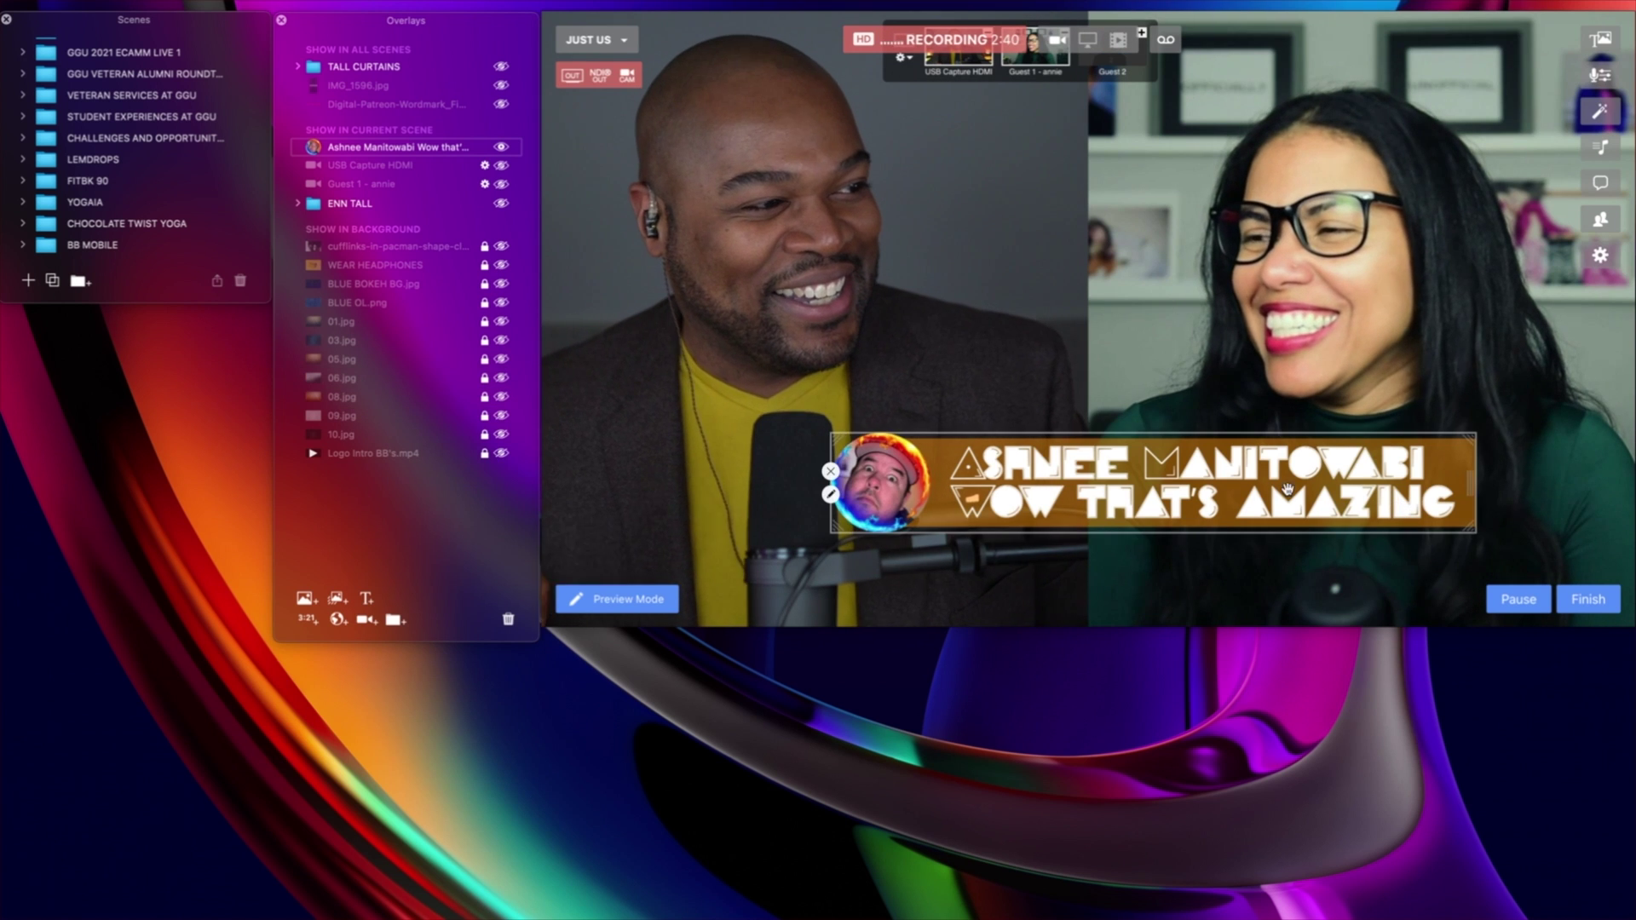
Step: Shift the caption further left and change its font to Arial Italic from All Fonts, then save
{"action": "left_click_drag", "start_coordinate": [1241, 499], "coordinate": [1171, 497]}
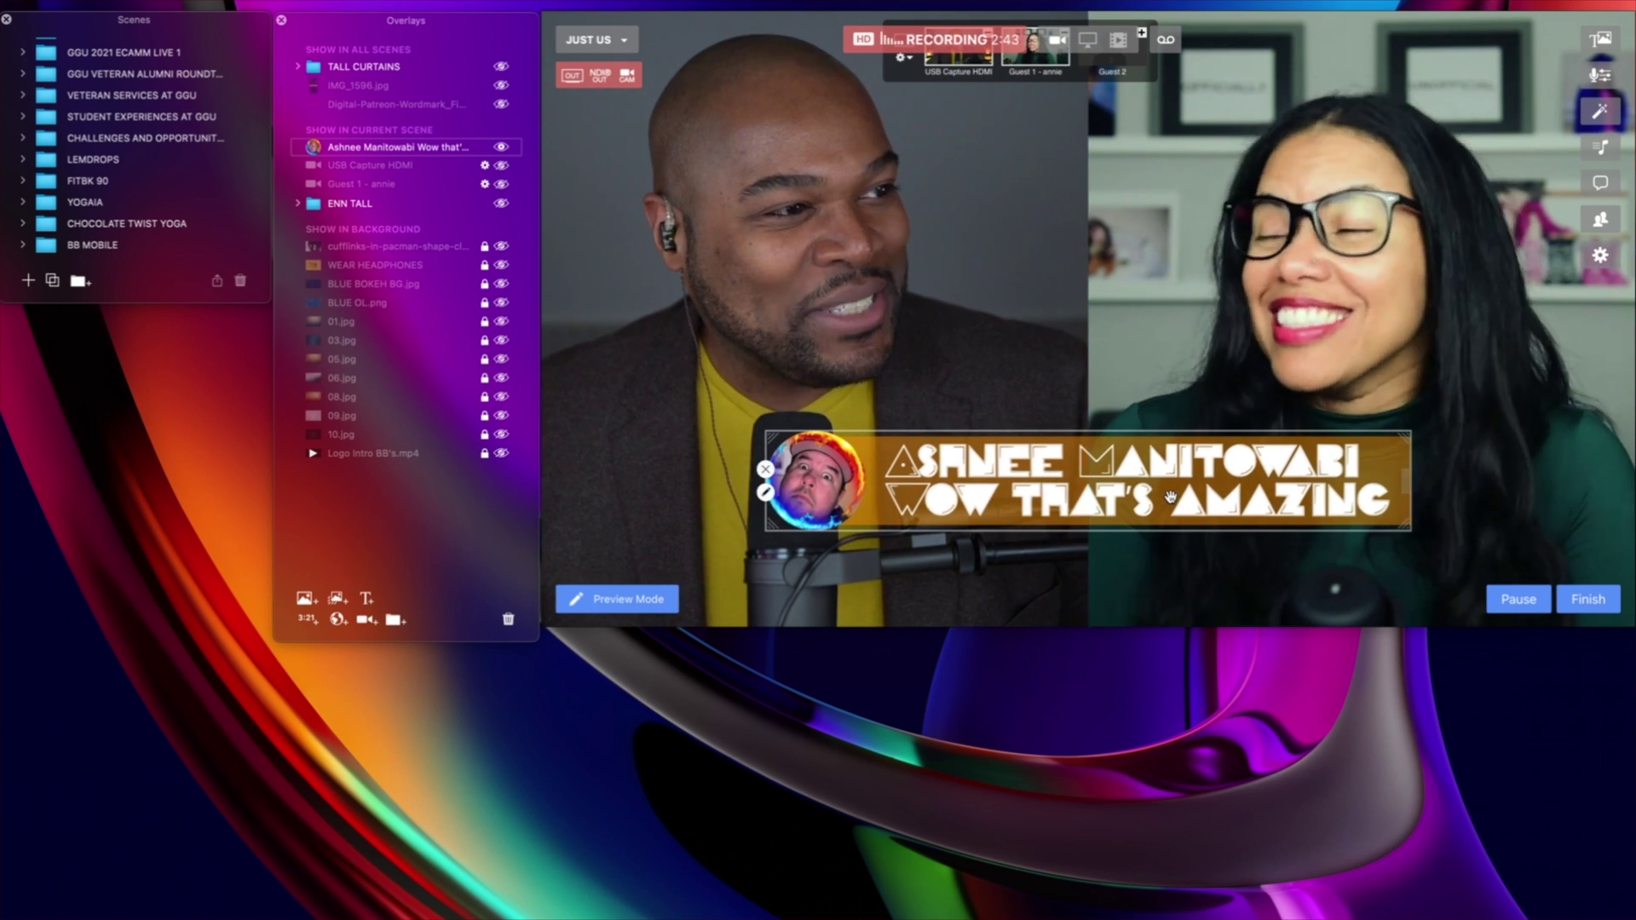
{"action": "double_click", "coordinate": [1102, 494]}
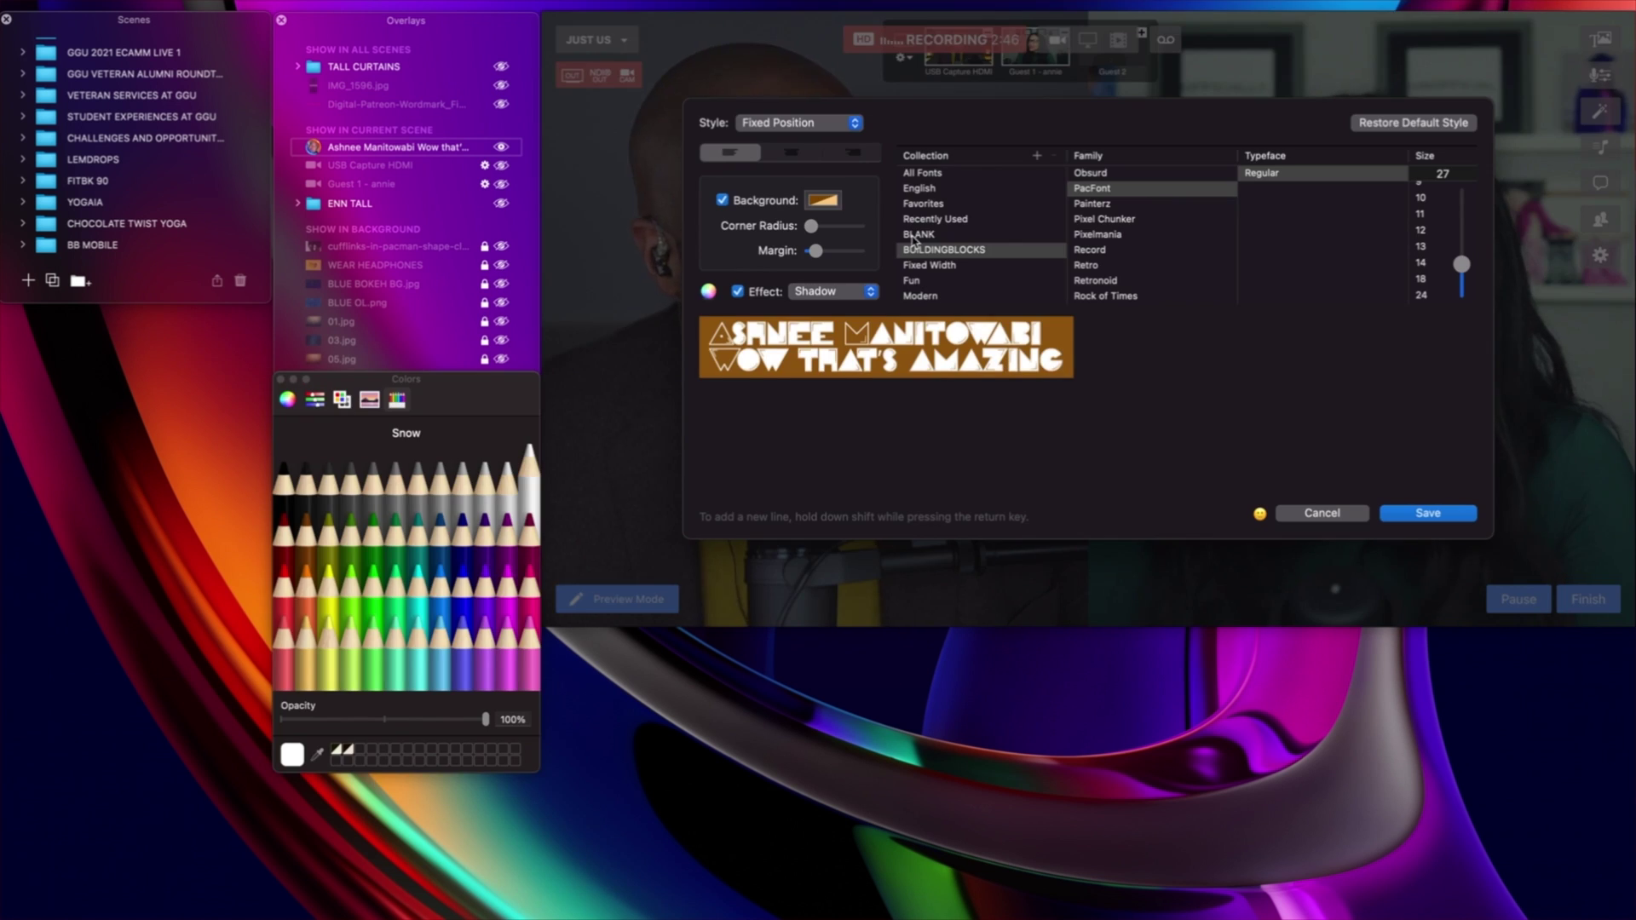
{"action": "left_click", "coordinate": [927, 173]}
{"action": "scroll", "coordinate": [1075, 216], "scroll_direction": "up", "scroll_amount": 3}
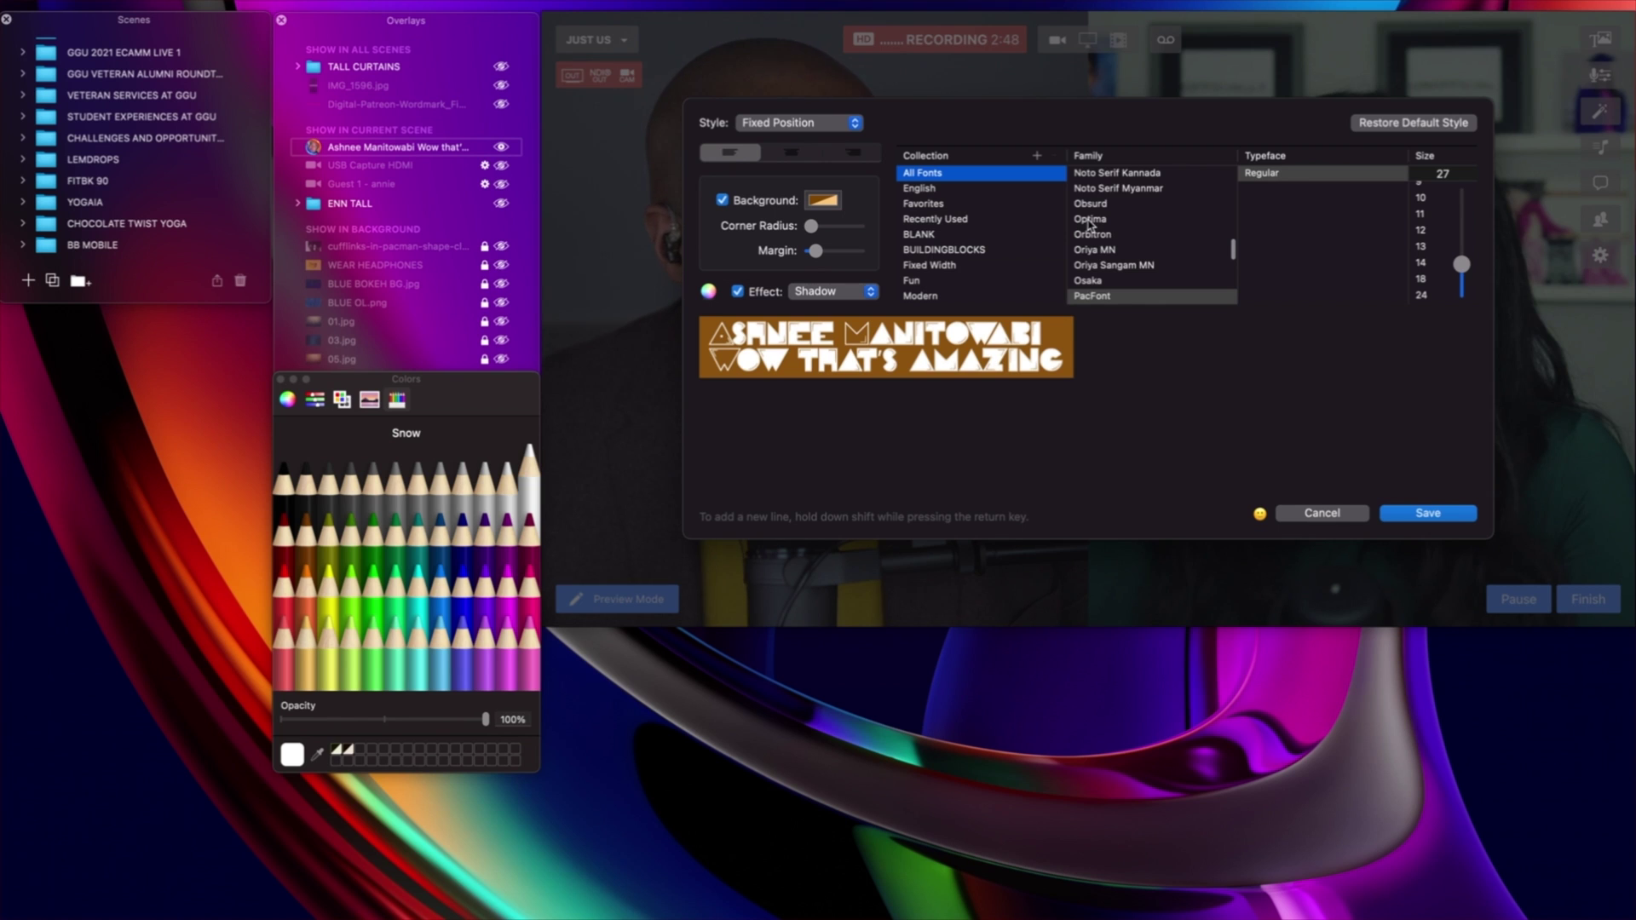
{"action": "scroll", "coordinate": [1090, 223], "scroll_direction": "up", "scroll_amount": 15}
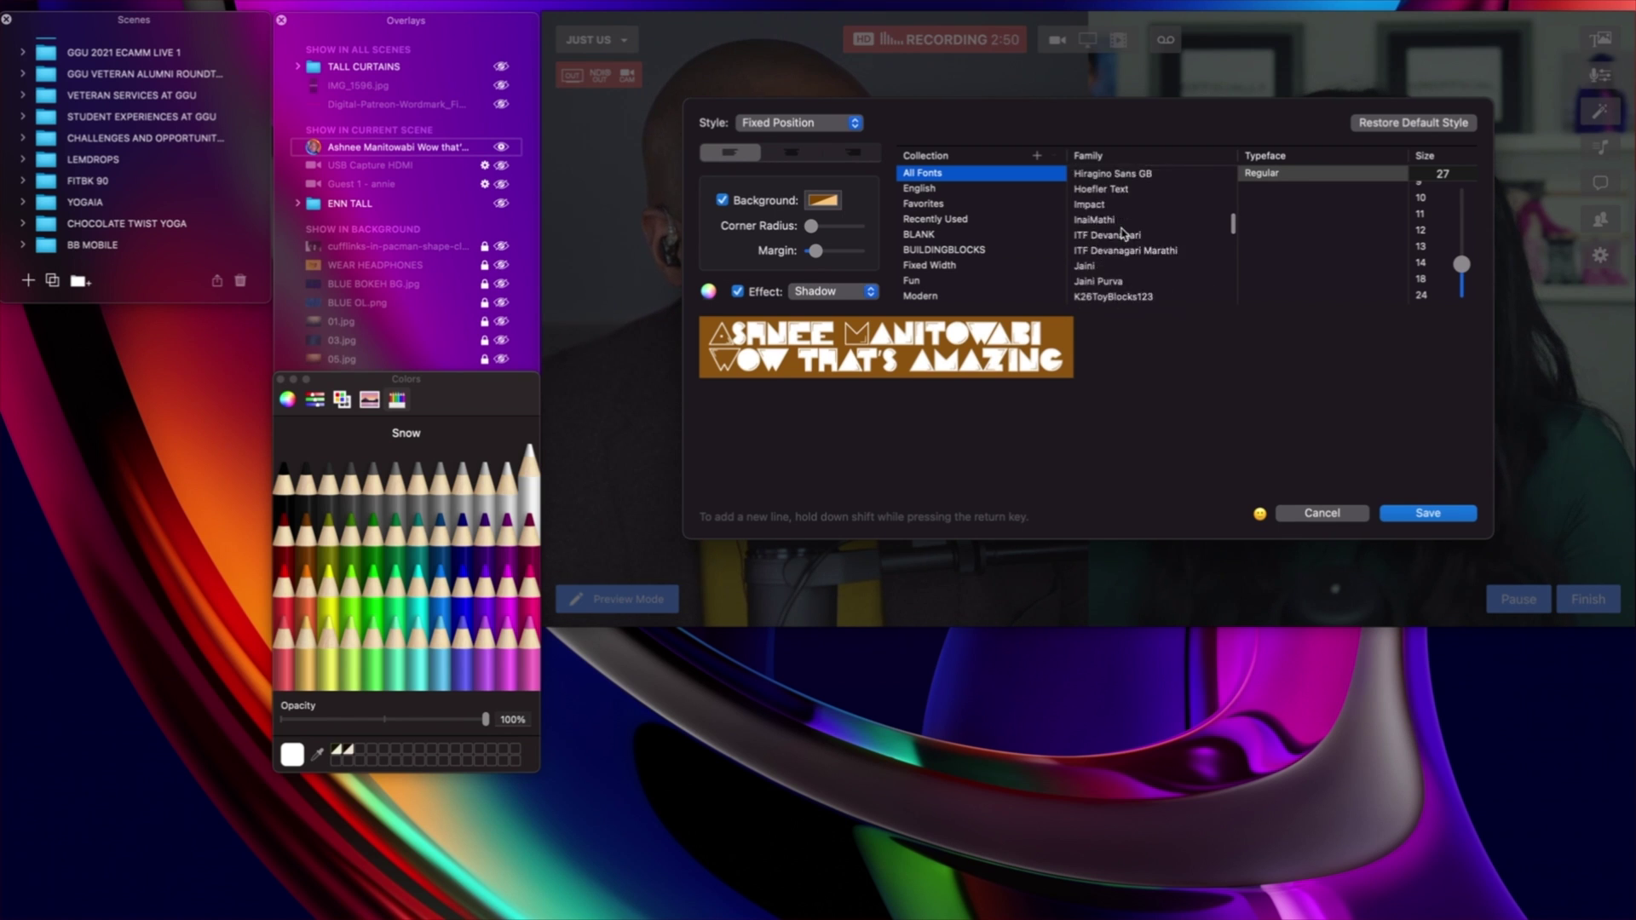
{"action": "scroll", "coordinate": [1123, 232], "scroll_direction": "up", "scroll_amount": 15}
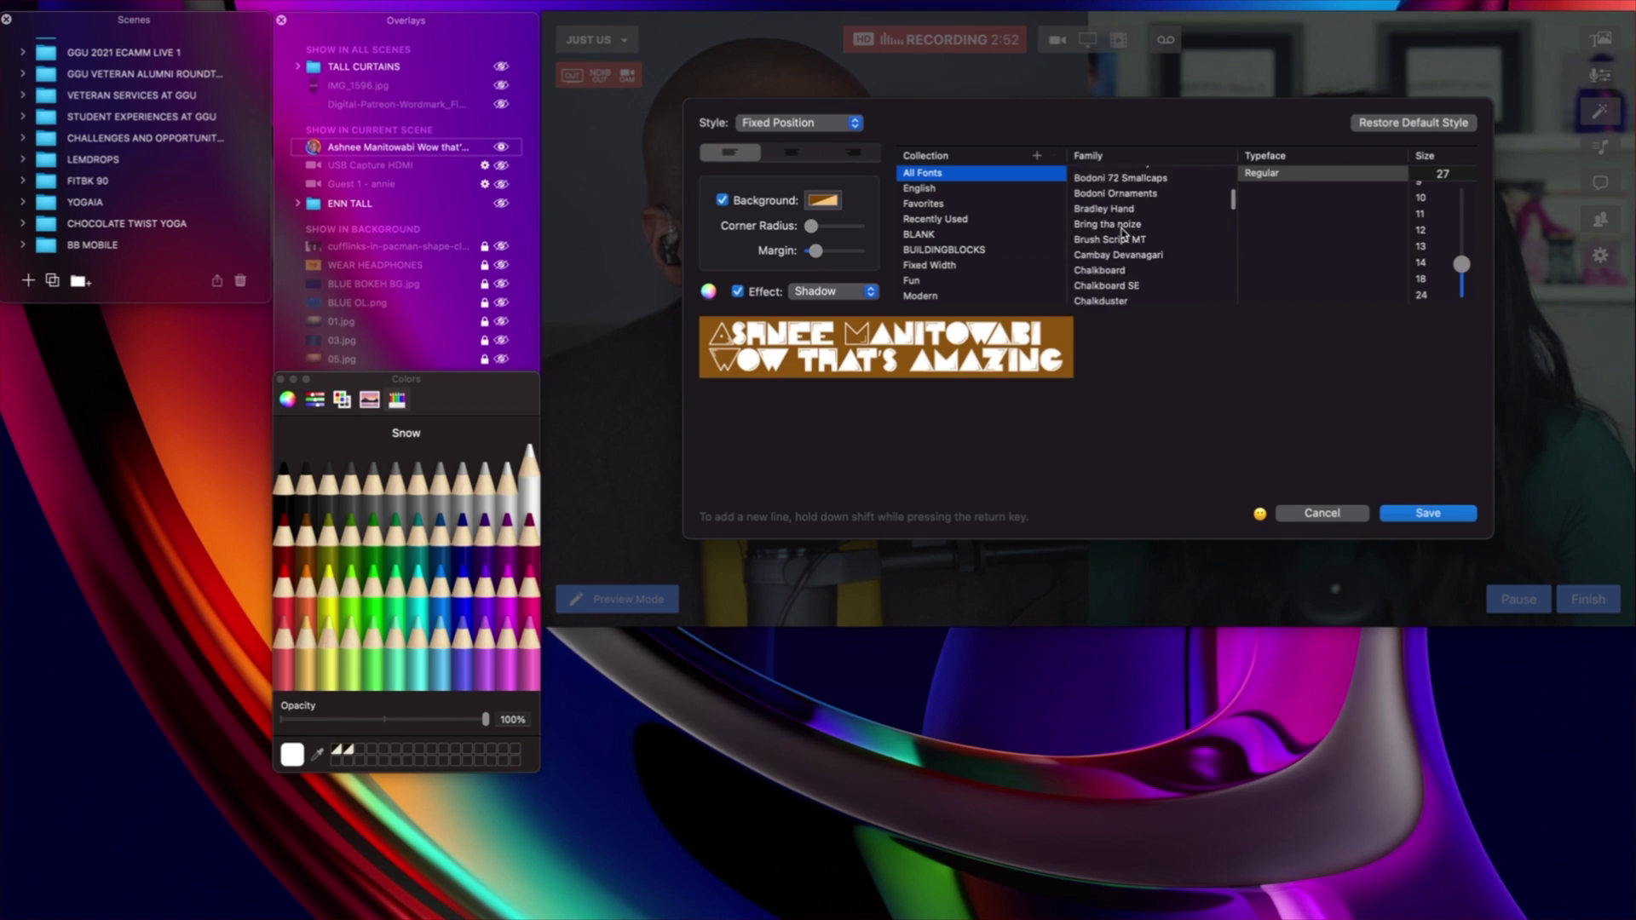
{"action": "scroll", "coordinate": [1123, 232], "scroll_direction": "up", "scroll_amount": 10}
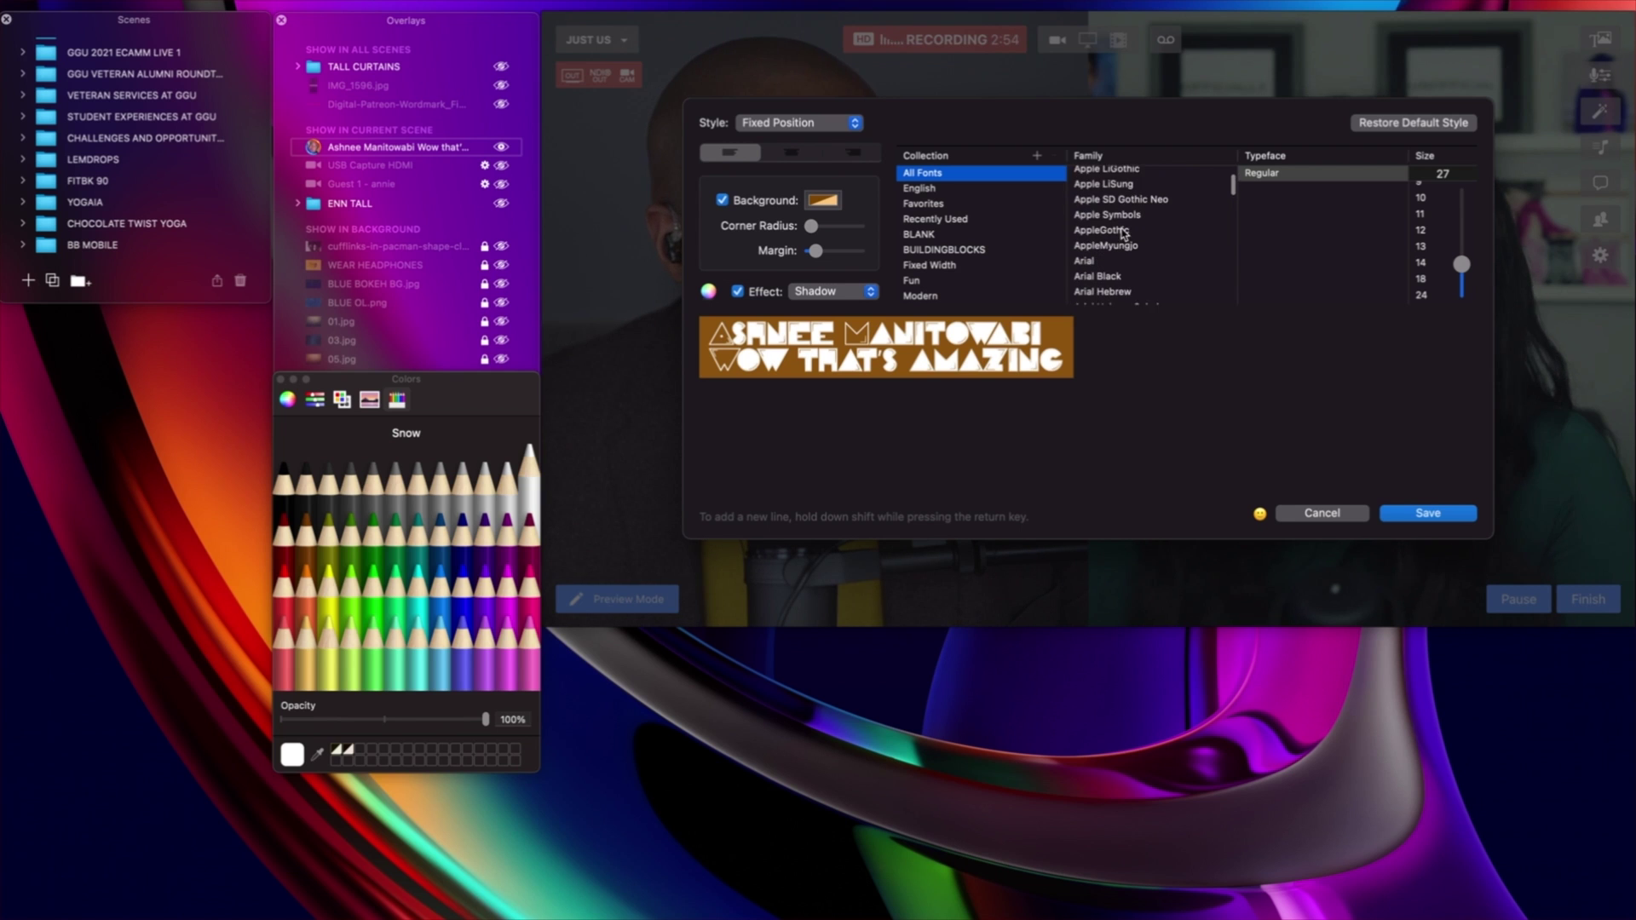
{"action": "scroll", "coordinate": [1124, 232], "scroll_direction": "down", "scroll_amount": 3}
{"action": "left_click", "coordinate": [1085, 197]}
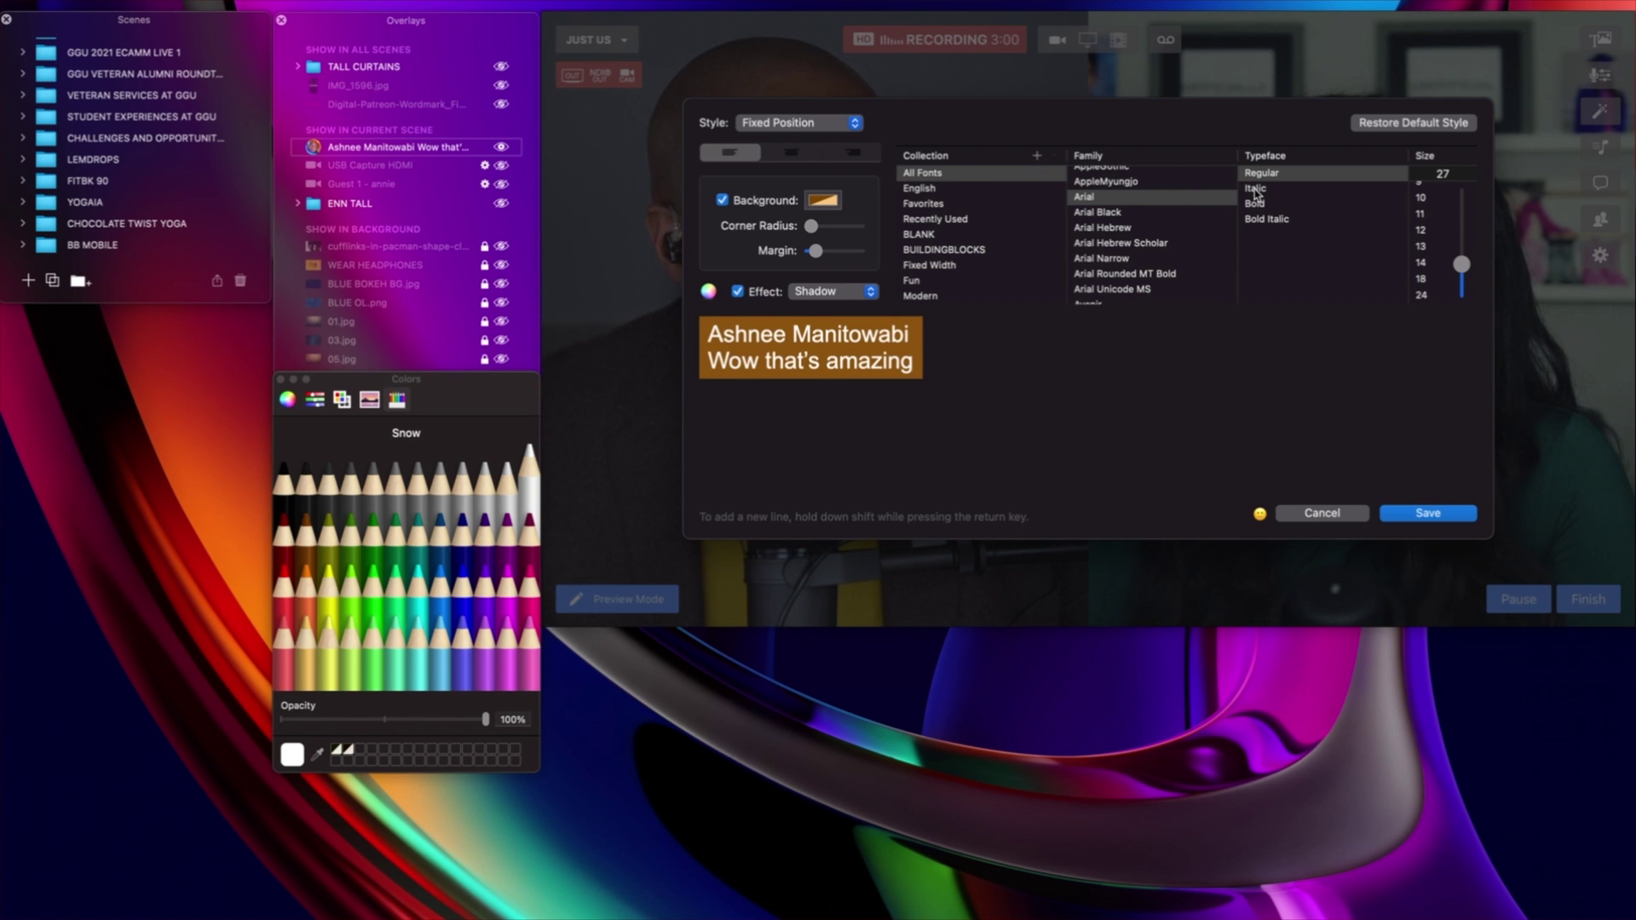
{"action": "left_click", "coordinate": [1256, 191]}
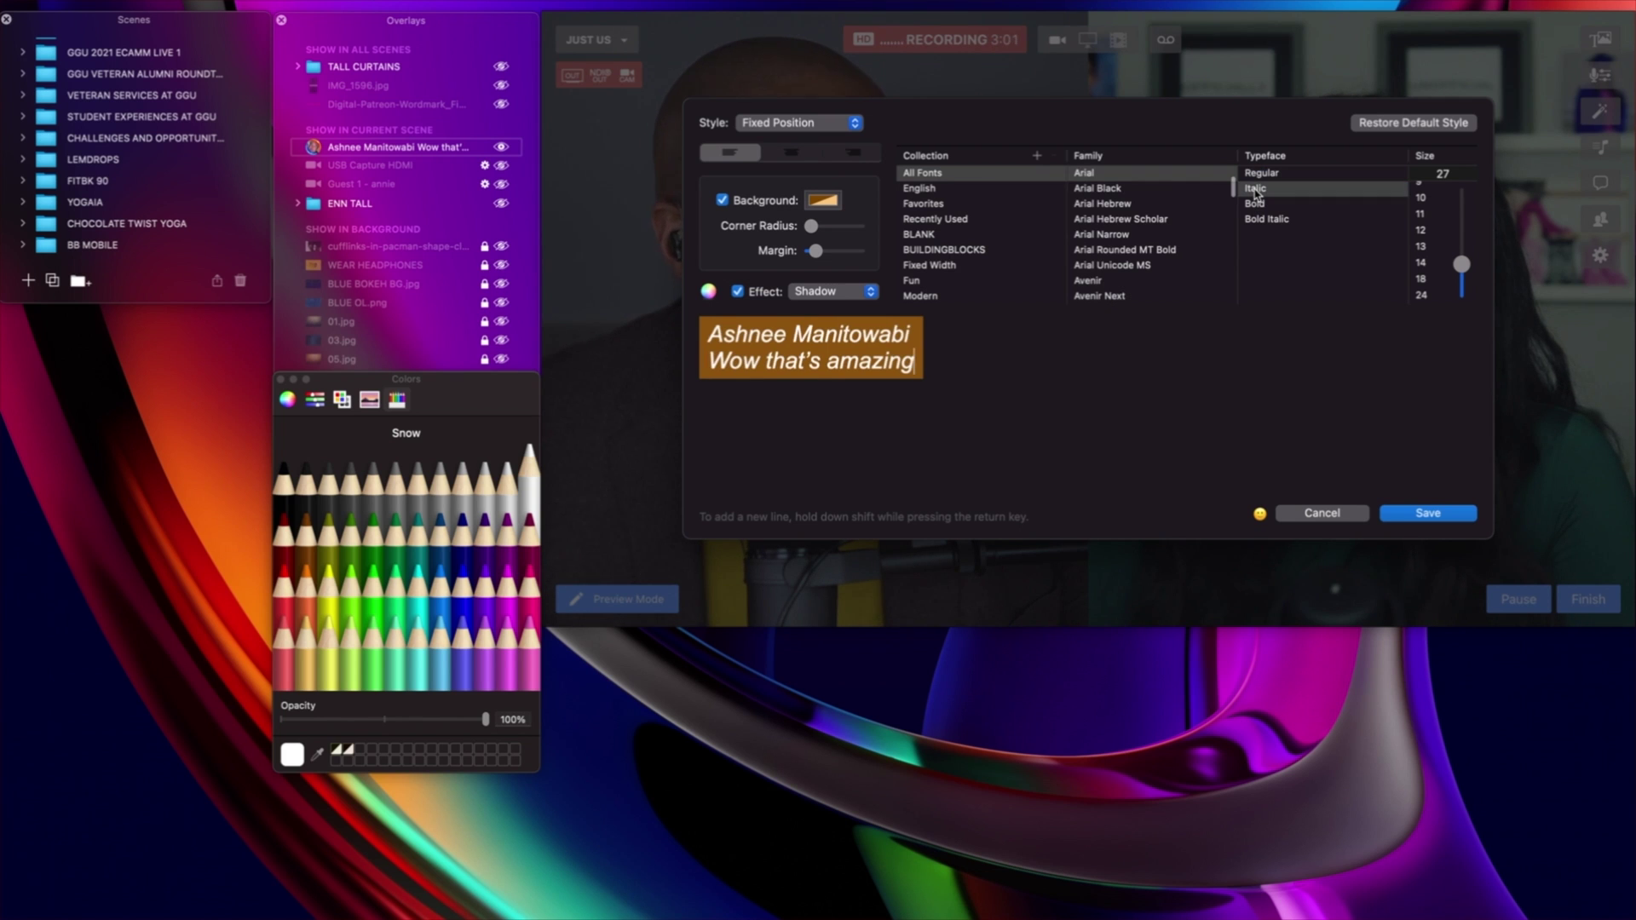
{"action": "left_click", "coordinate": [1417, 517]}
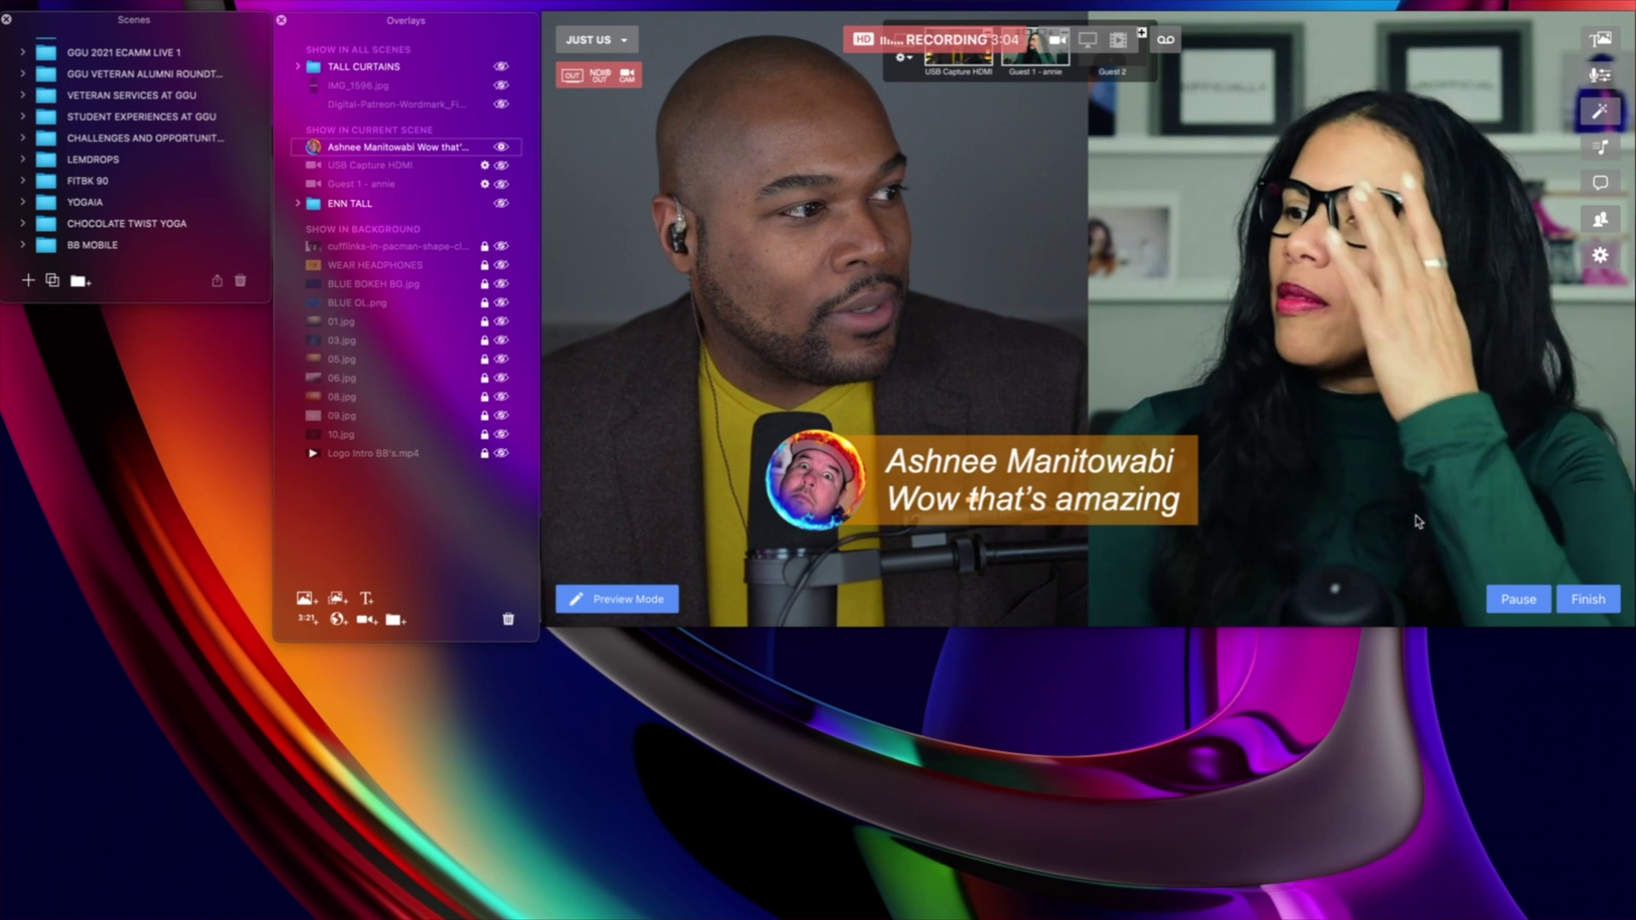
Step: Drag the Arial Italic caption right so it straddles the two video feeds
{"action": "left_click_drag", "start_coordinate": [1007, 482], "coordinate": [1112, 487]}
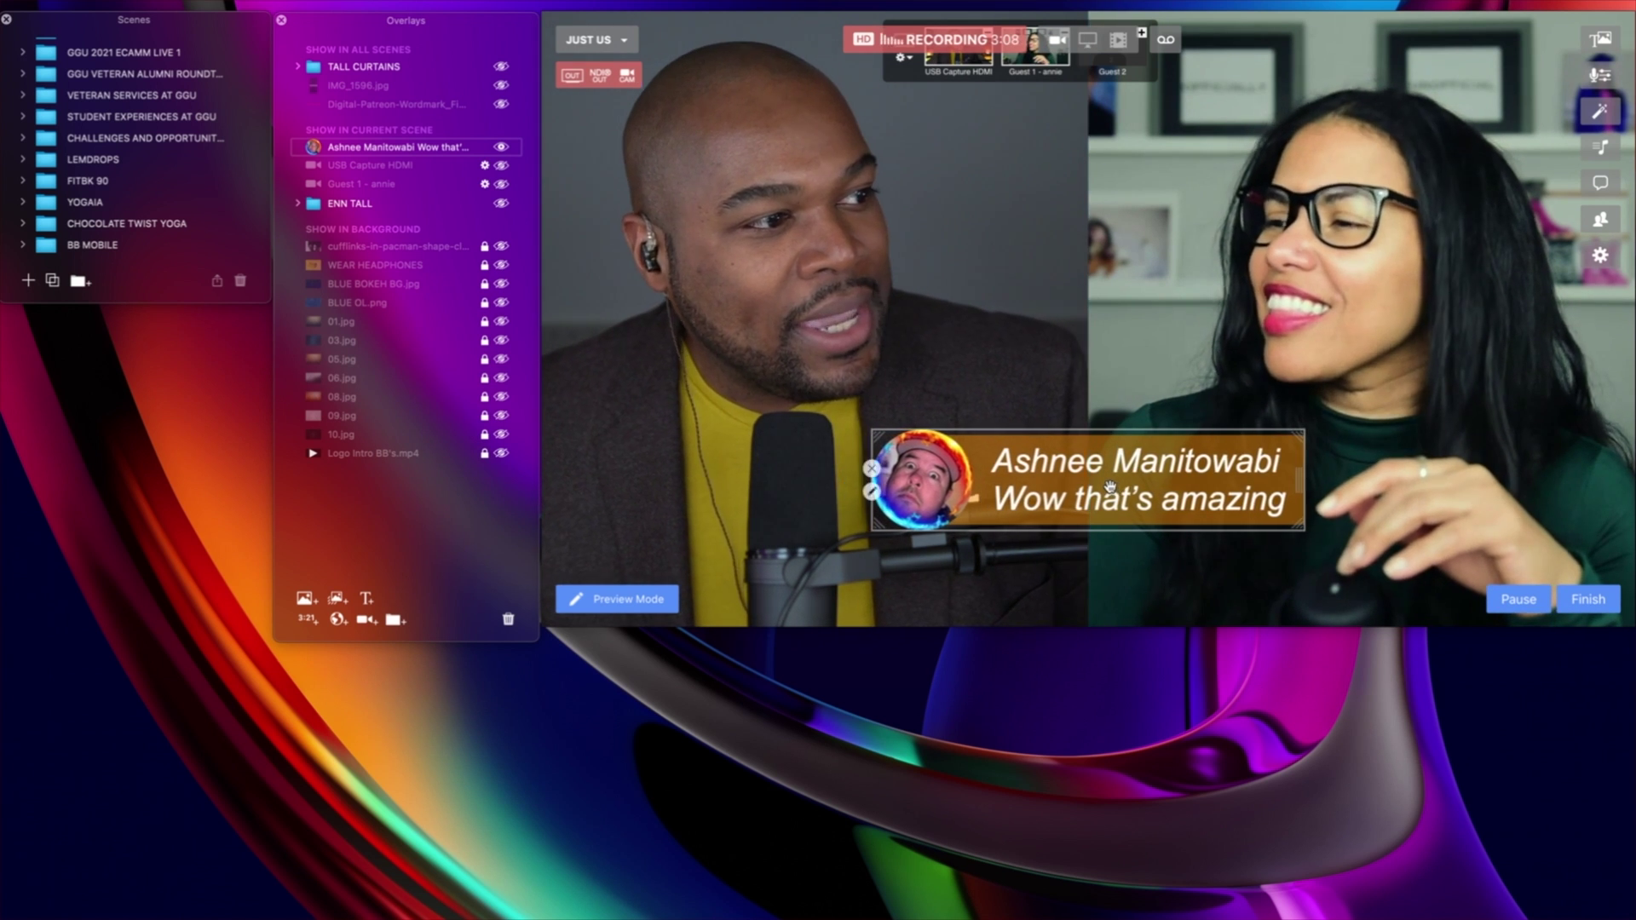
Step: Set the comment overlay's entrance style to Fly In From Left and save it
{"action": "double_click", "coordinate": [1066, 501]}
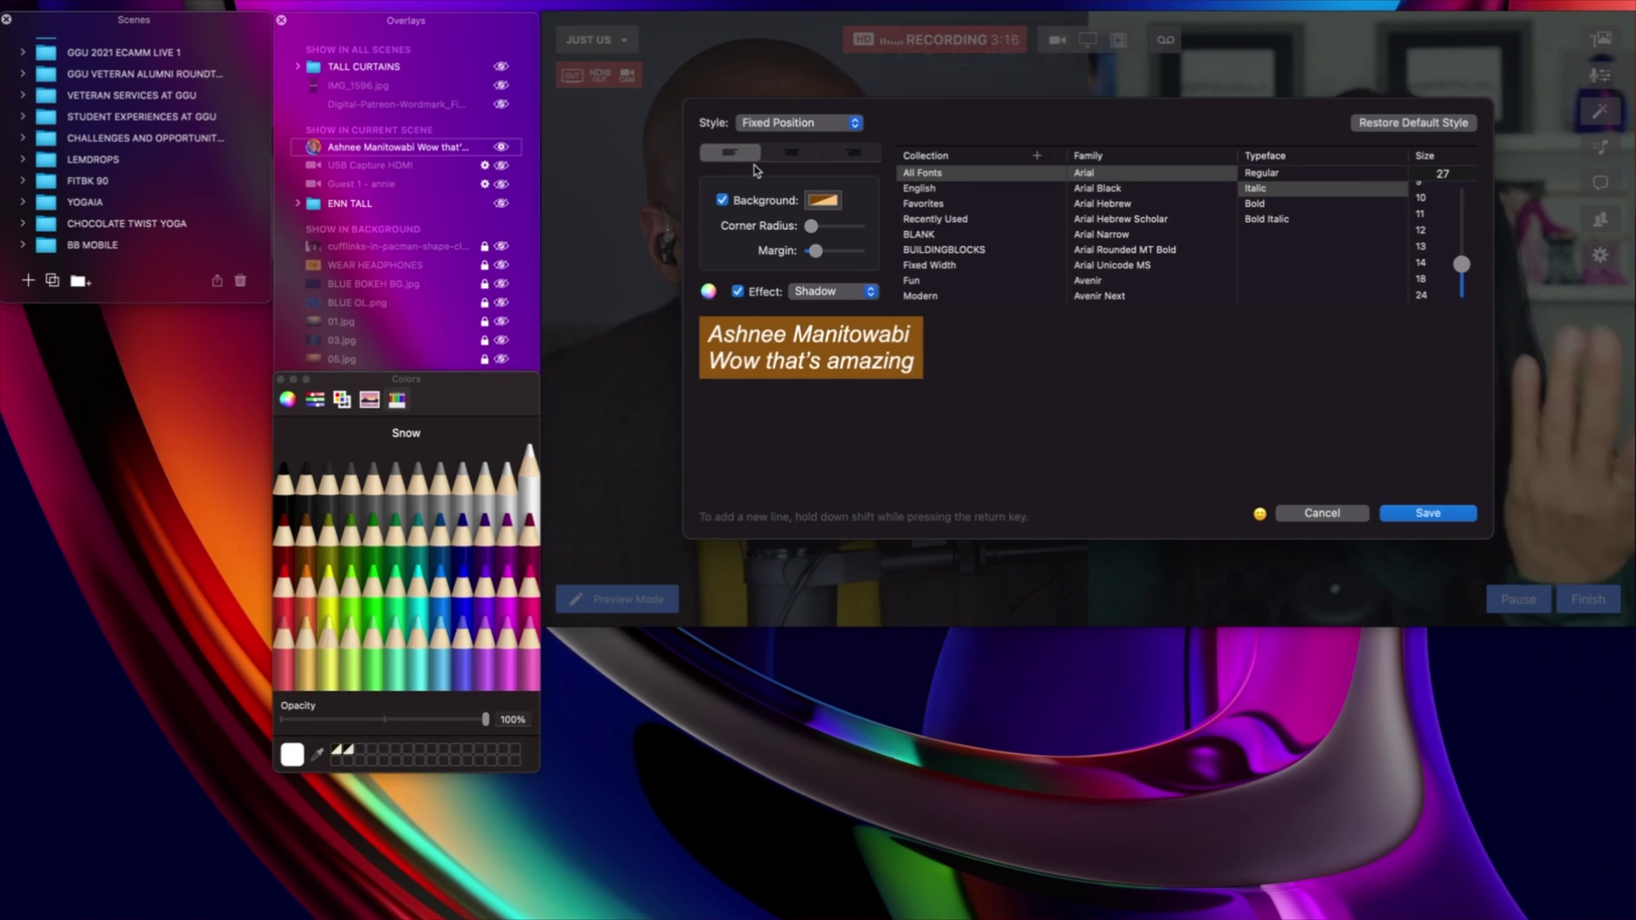
{"action": "left_click", "coordinate": [792, 124]}
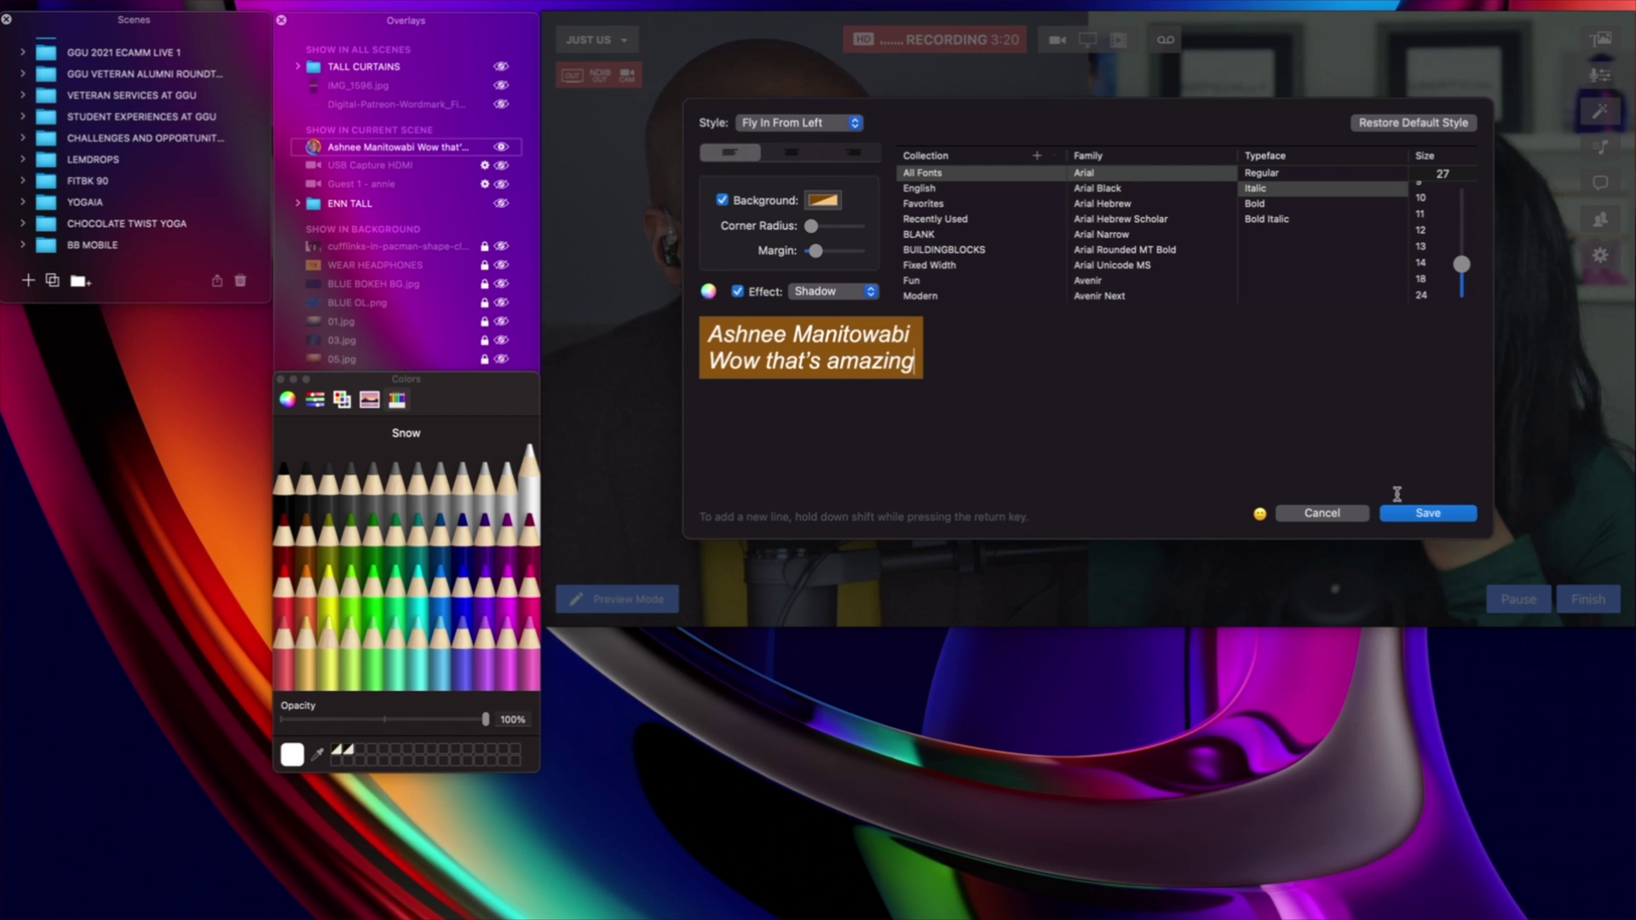
{"action": "left_click", "coordinate": [1426, 514]}
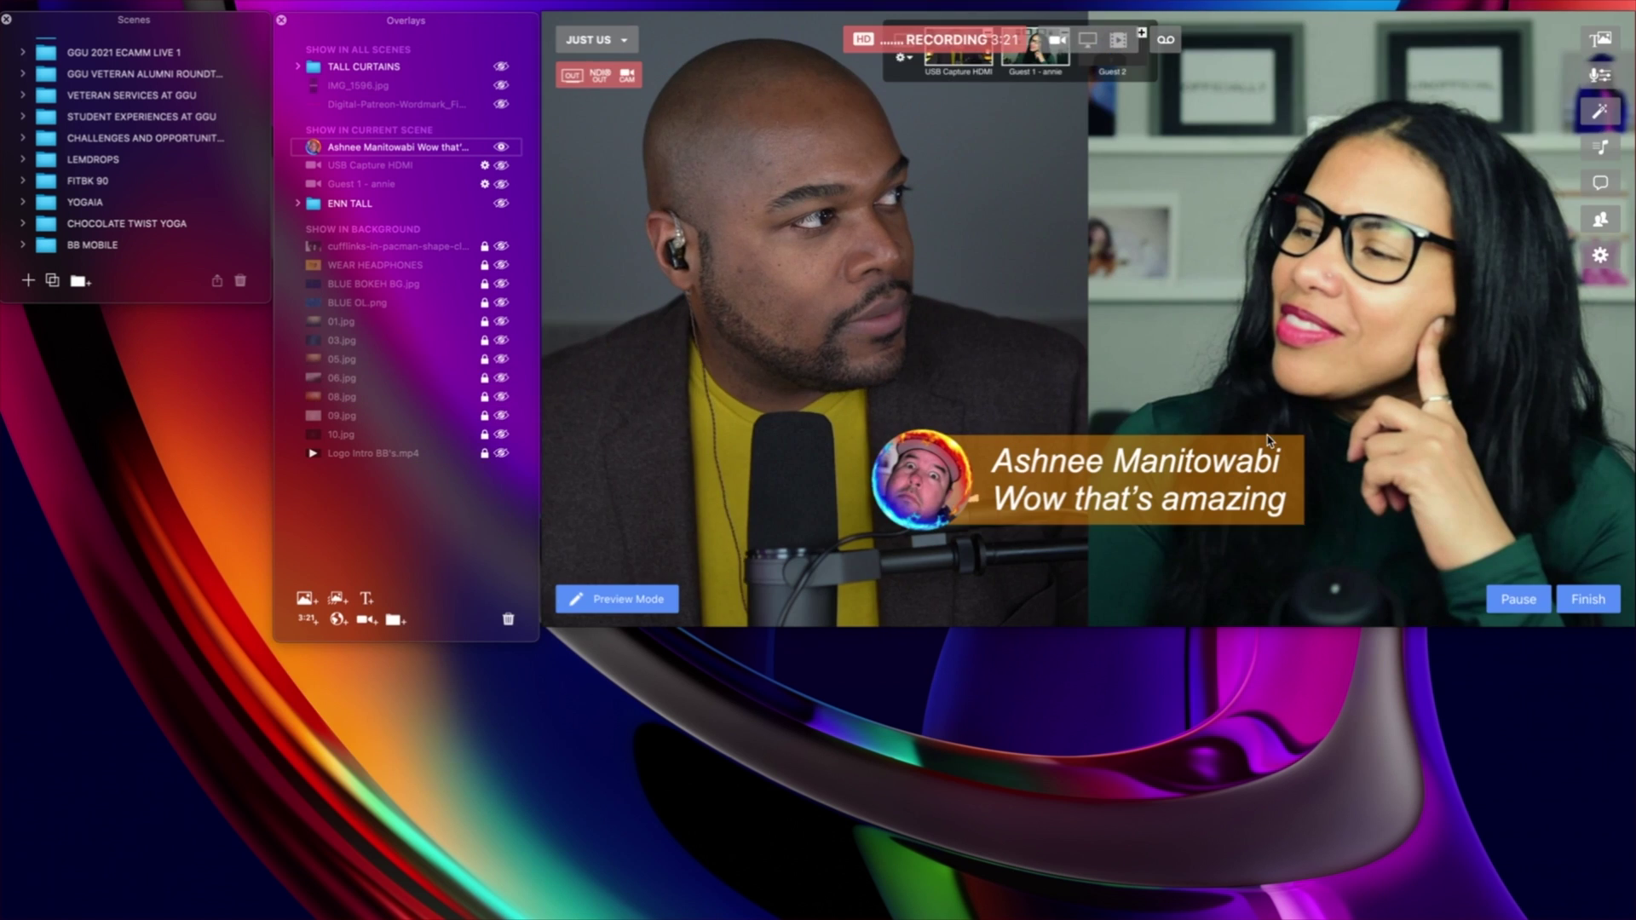
Step: Hide and re-show the overlay to replay its fly-in entrance on the live video
{"action": "left_click", "coordinate": [501, 147]}
{"action": "left_click", "coordinate": [501, 147]}
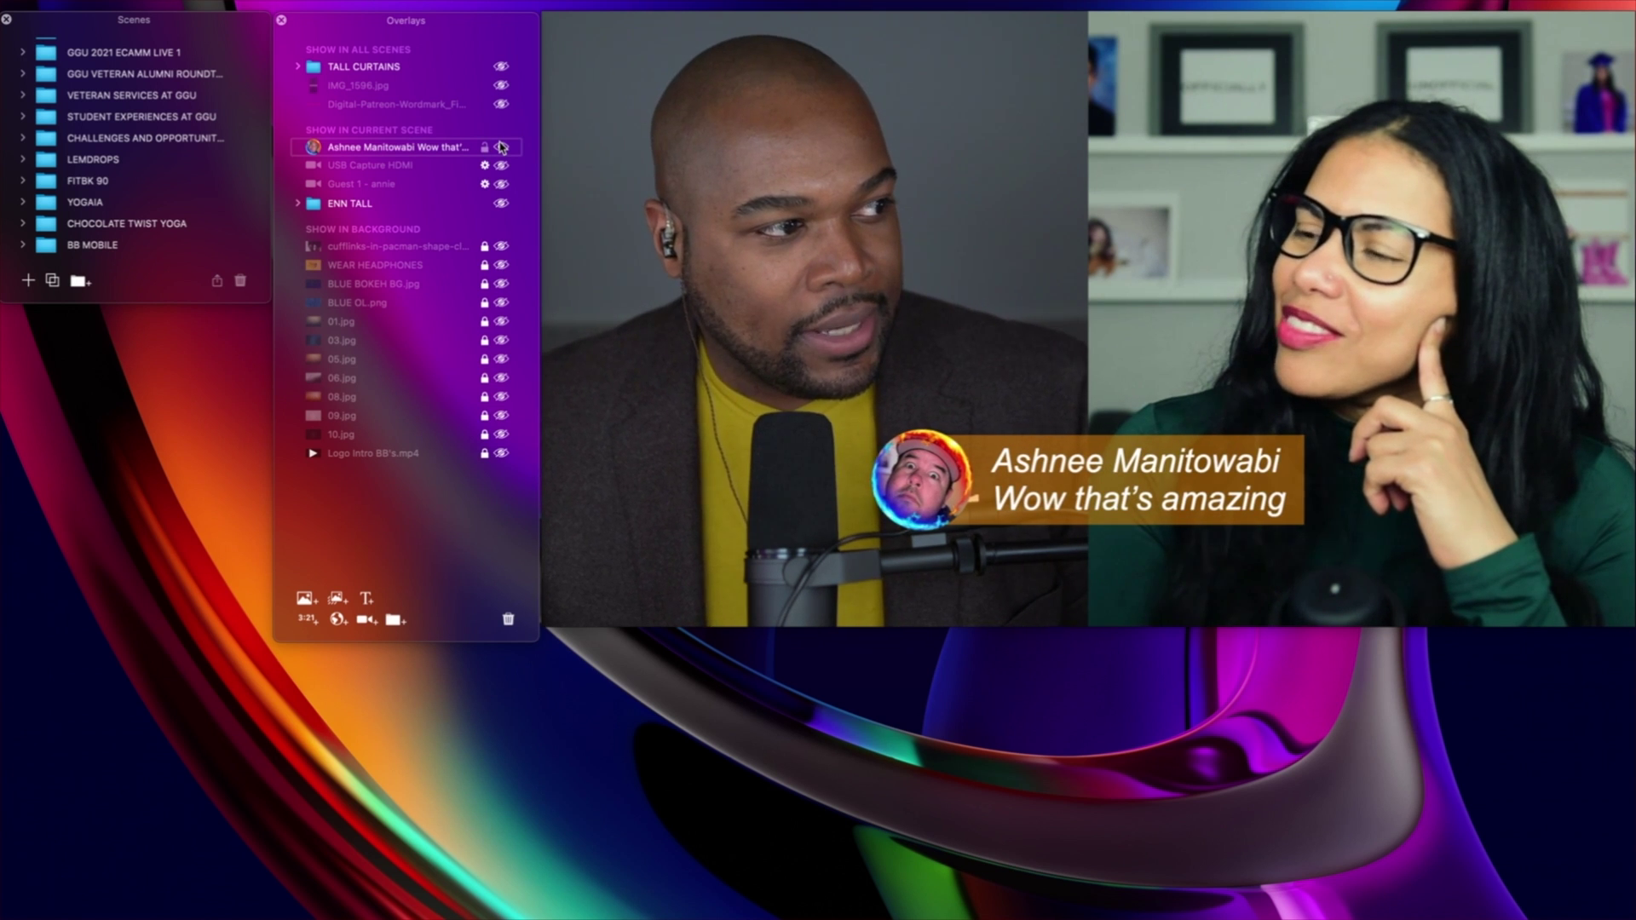
{"action": "mouse_move", "coordinate": [748, 319]}
{"action": "mouse_move", "coordinate": [1072, 501]}
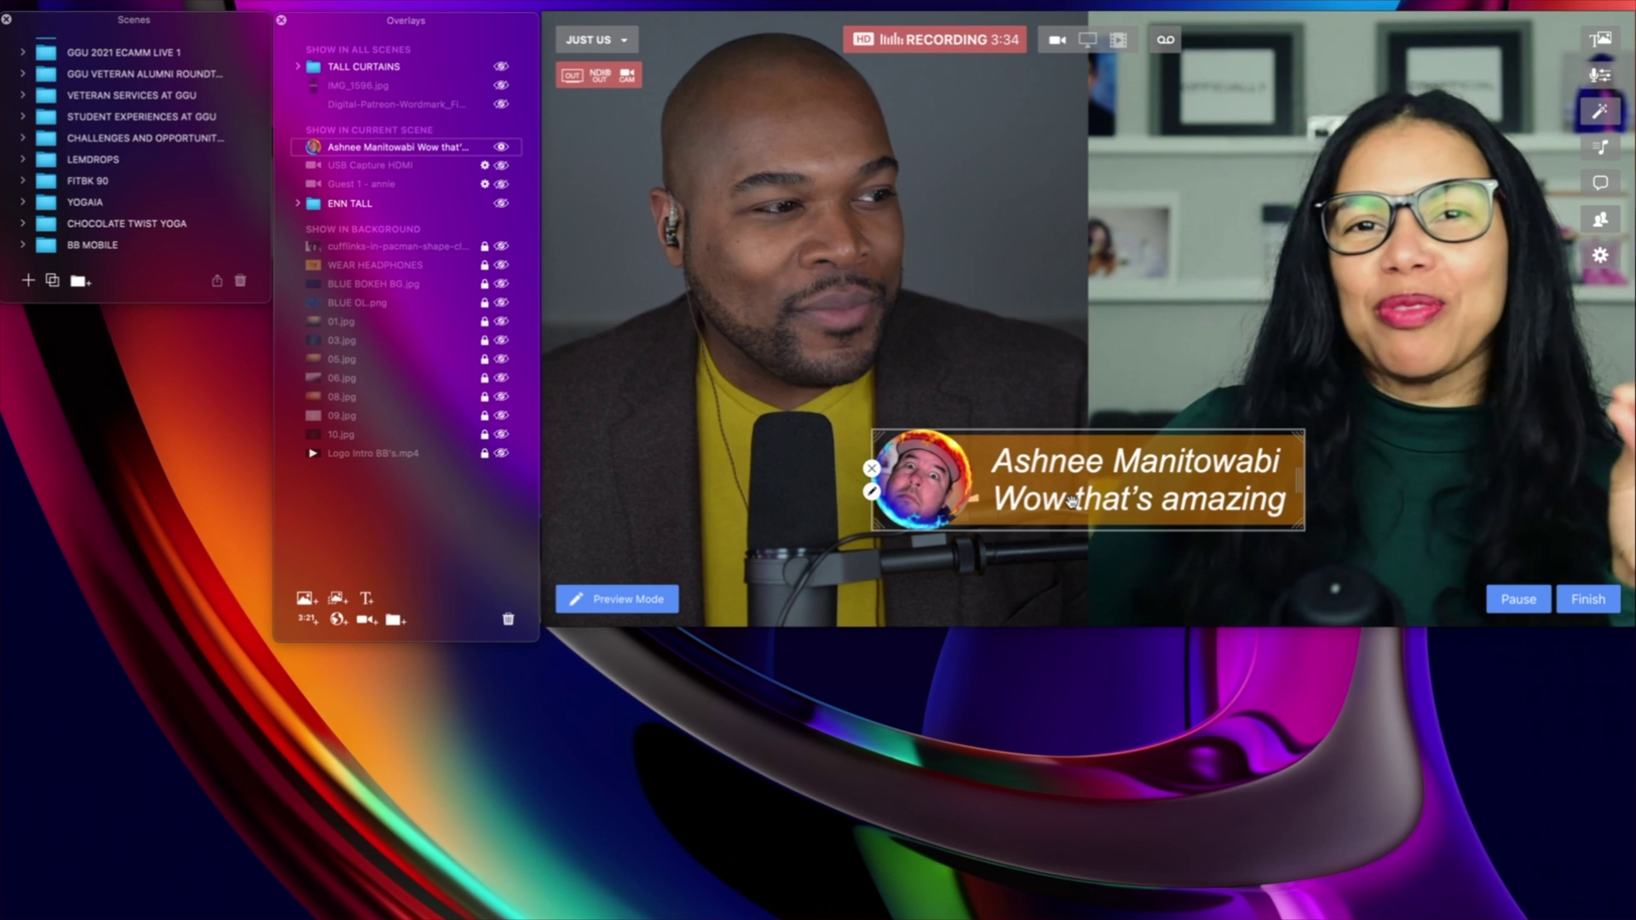
Step: Shift the comment bar left and stretch its right edge to the video's right side
{"action": "left_click_drag", "start_coordinate": [1072, 501], "coordinate": [908, 504]}
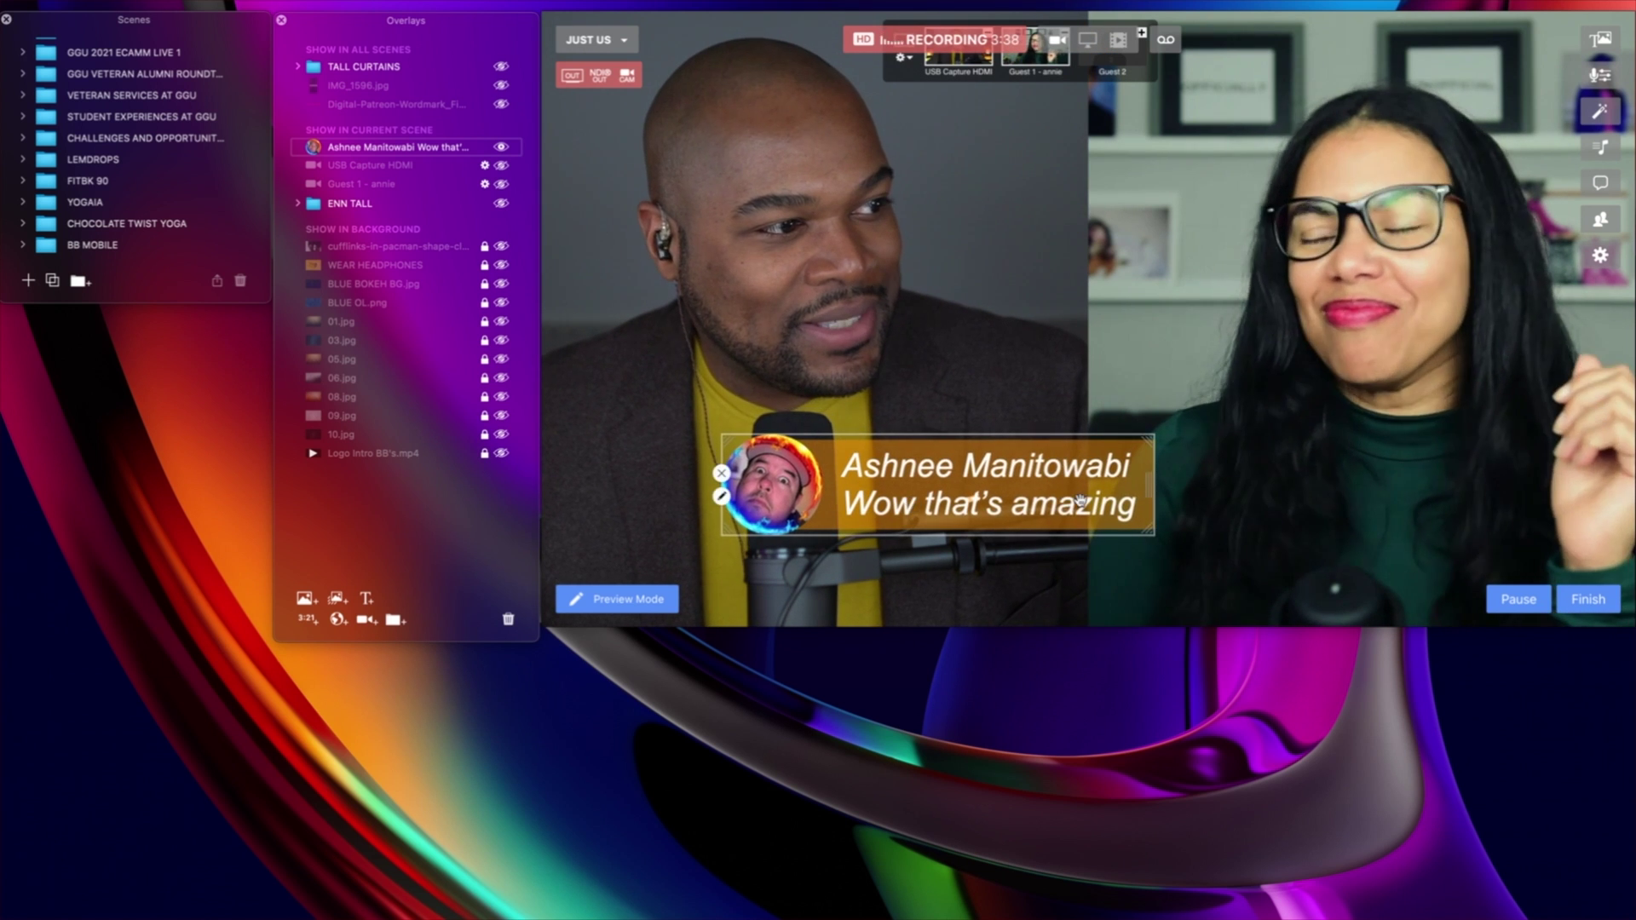
{"action": "left_click_drag", "start_coordinate": [1149, 490], "coordinate": [1423, 458]}
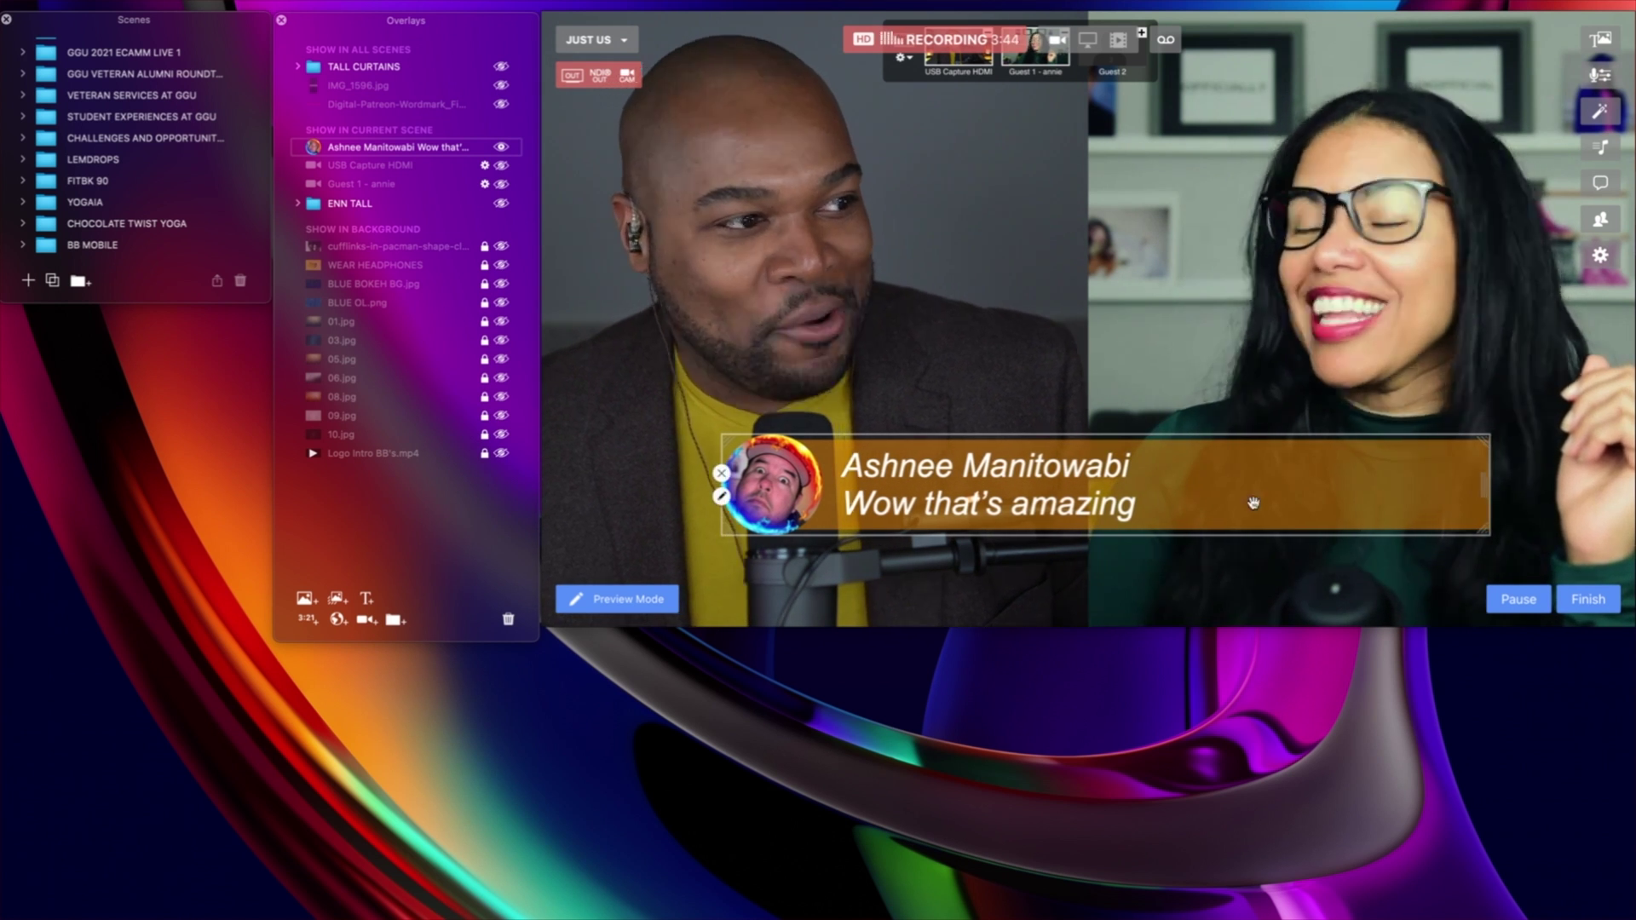
{"action": "left_click_drag", "start_coordinate": [1230, 502], "coordinate": [1176, 511]}
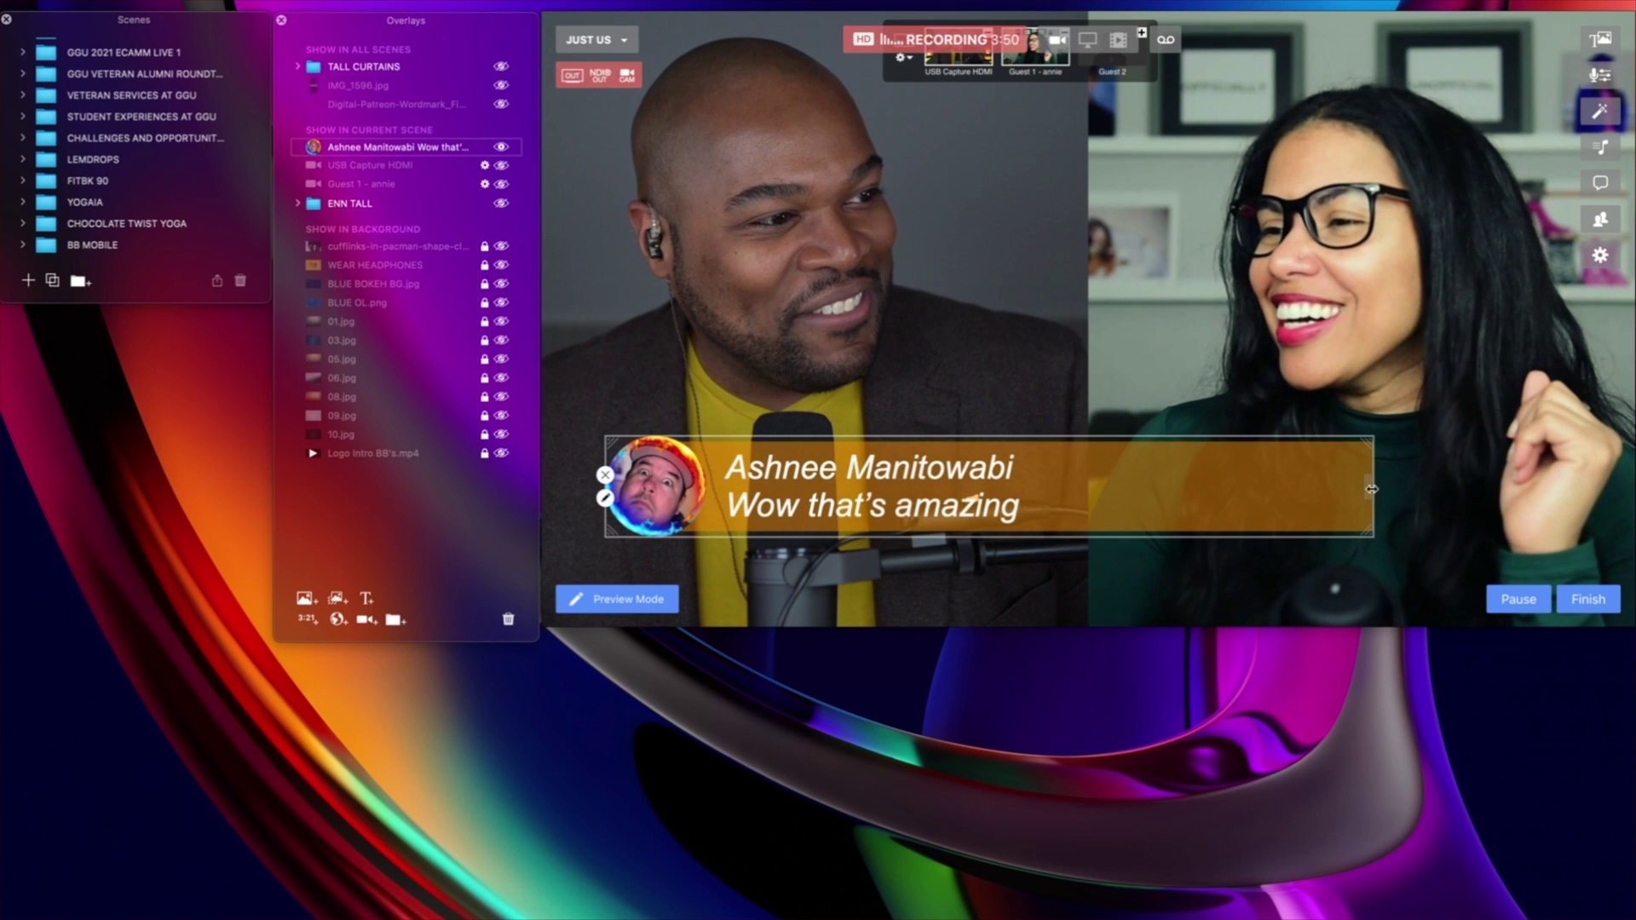
{"action": "left_click_drag", "start_coordinate": [1368, 488], "coordinate": [1625, 487]}
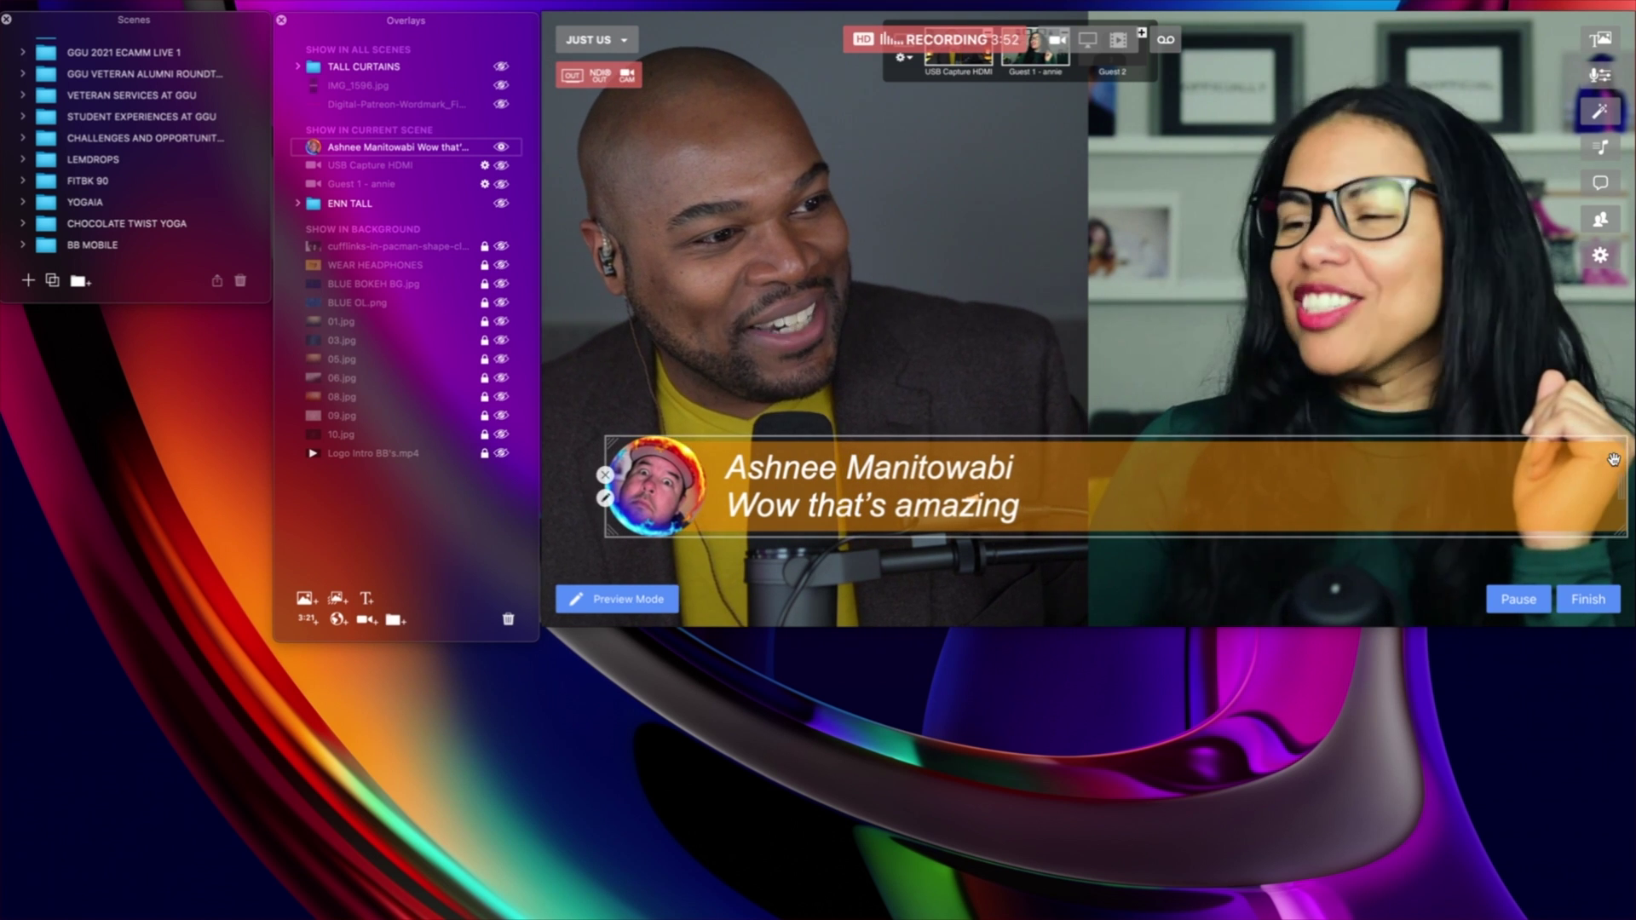
{"action": "left_click_drag", "start_coordinate": [1217, 496], "coordinate": [1201, 496]}
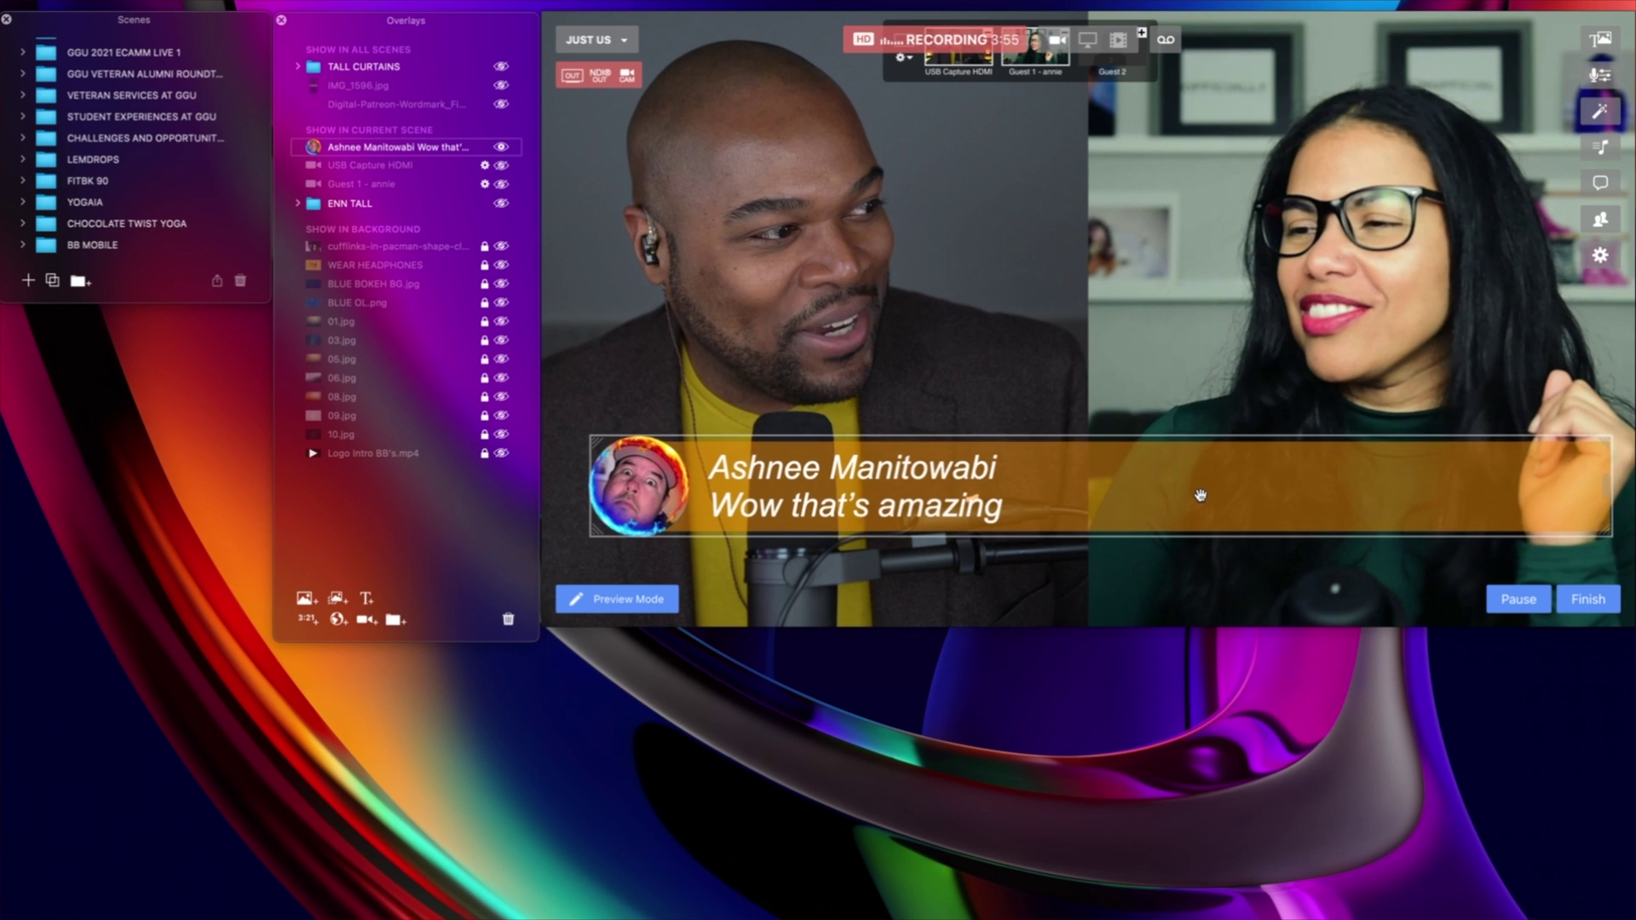
Step: Set the bar background to Snow at about 50% opacity and the text to Licorice, then save
{"action": "double_click", "coordinate": [1150, 503]}
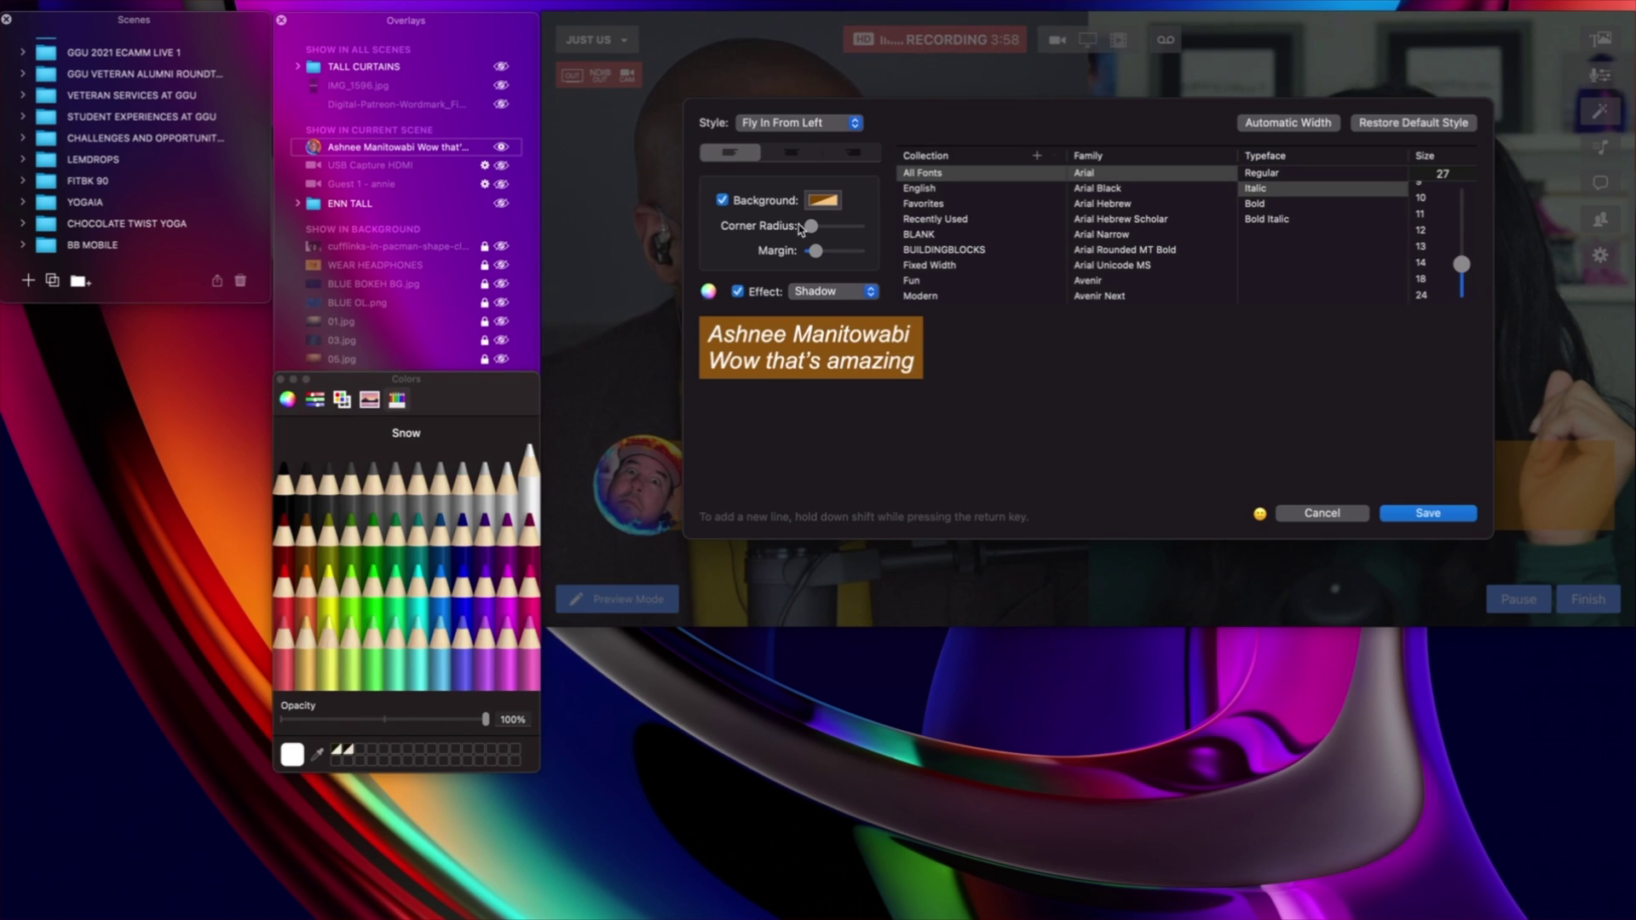
{"action": "left_click", "coordinate": [529, 481]}
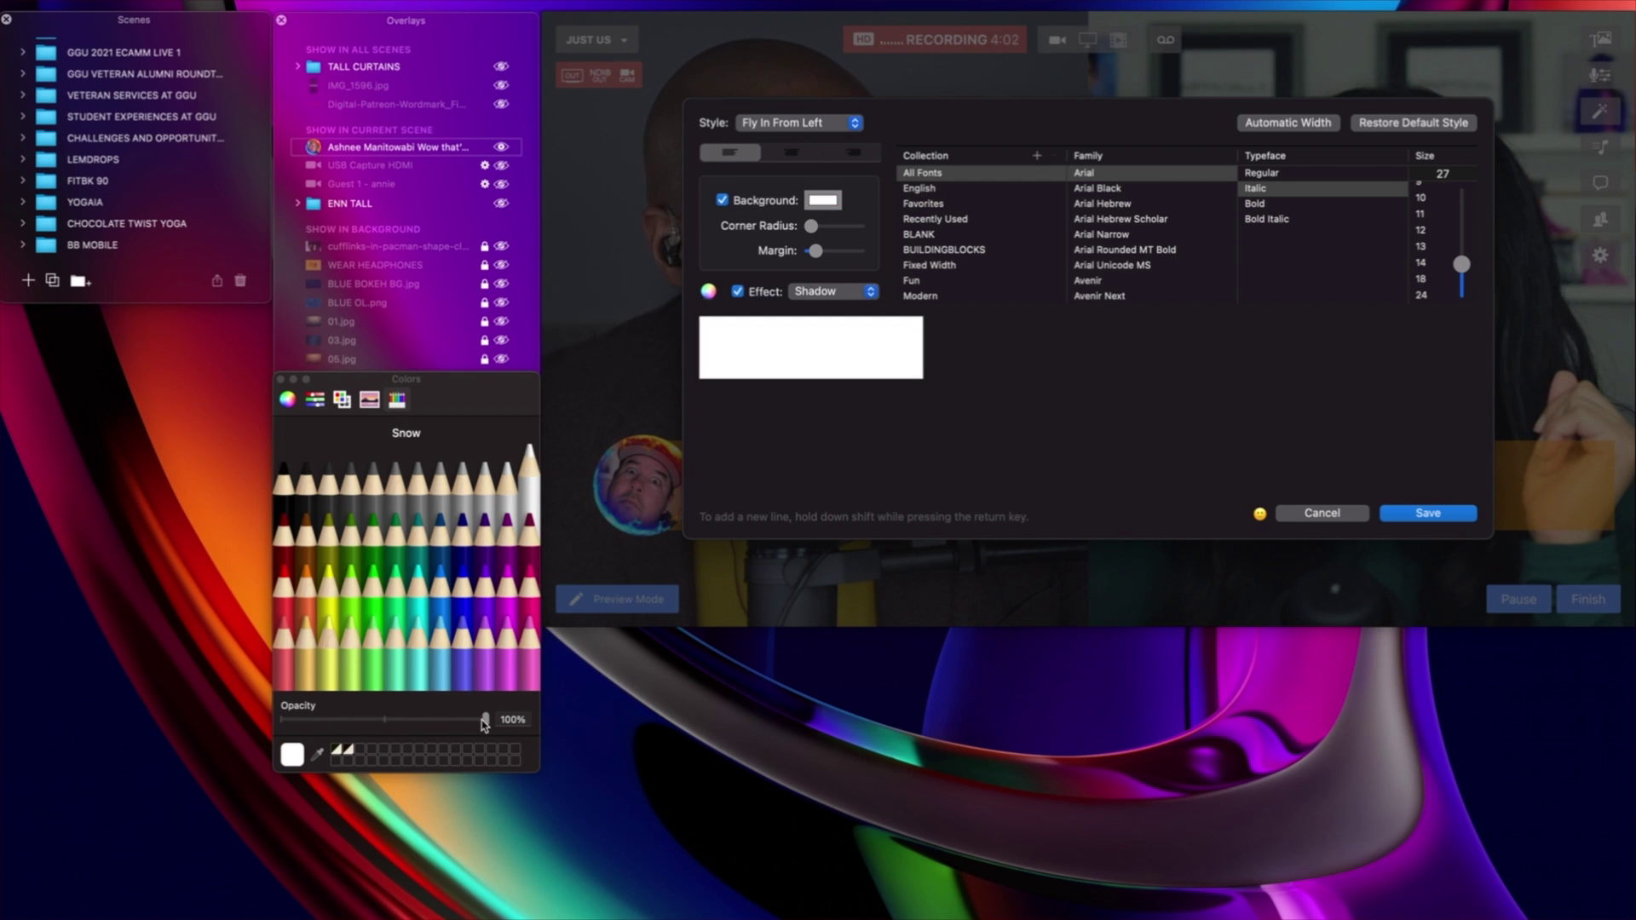
{"action": "left_click_drag", "start_coordinate": [485, 723], "coordinate": [389, 726]}
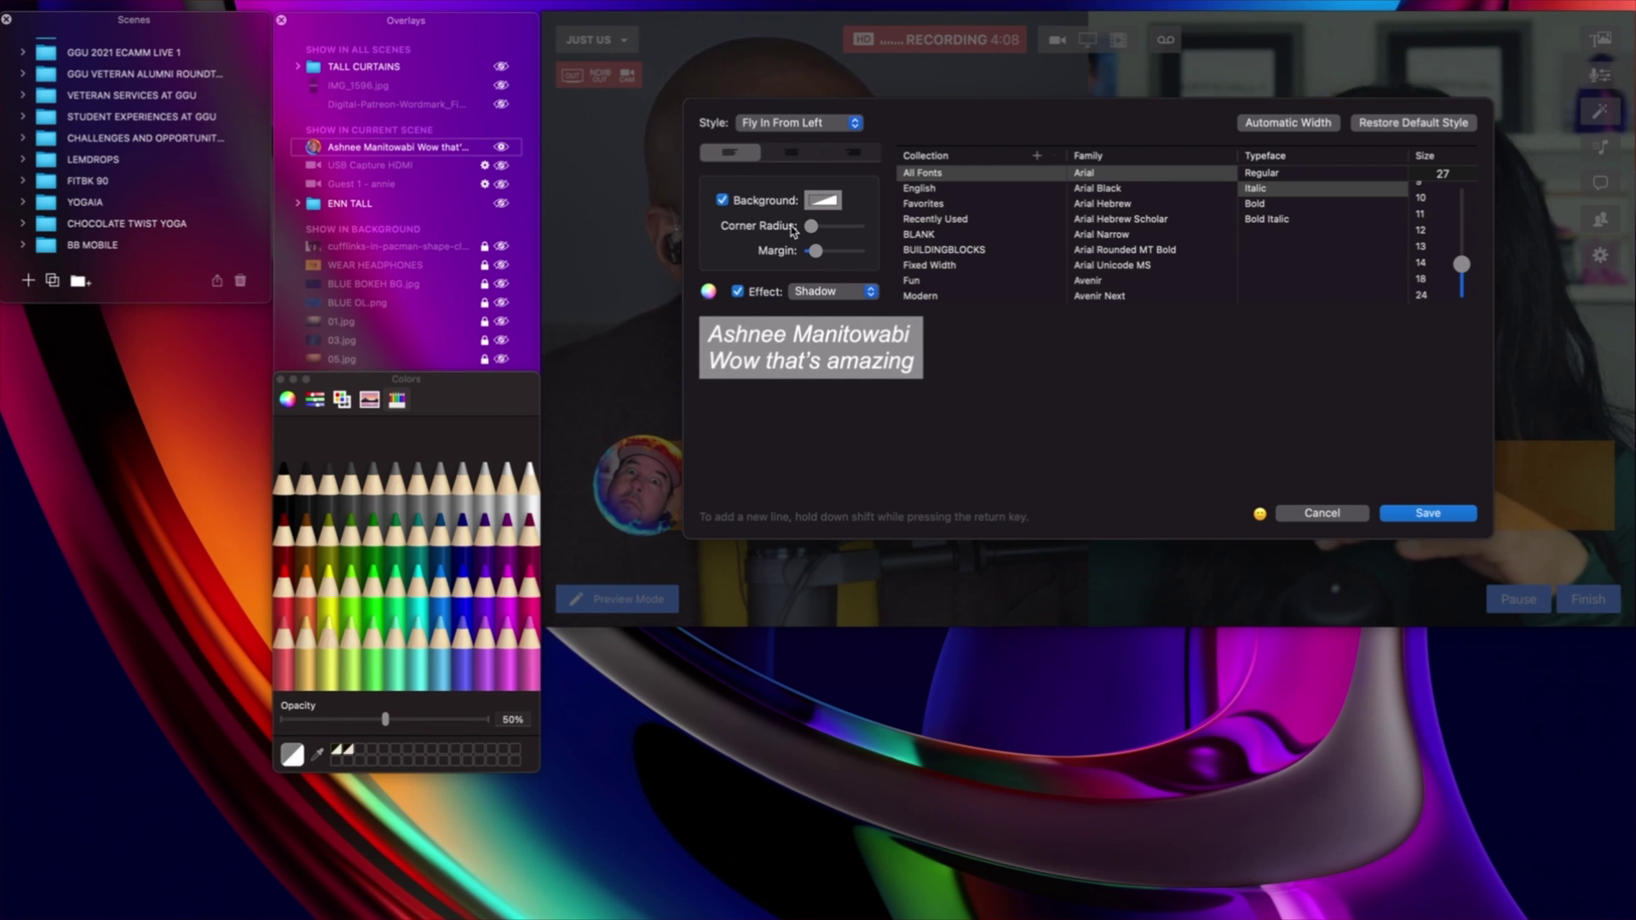
{"action": "left_click", "coordinate": [823, 201]}
{"action": "left_click", "coordinate": [286, 479]}
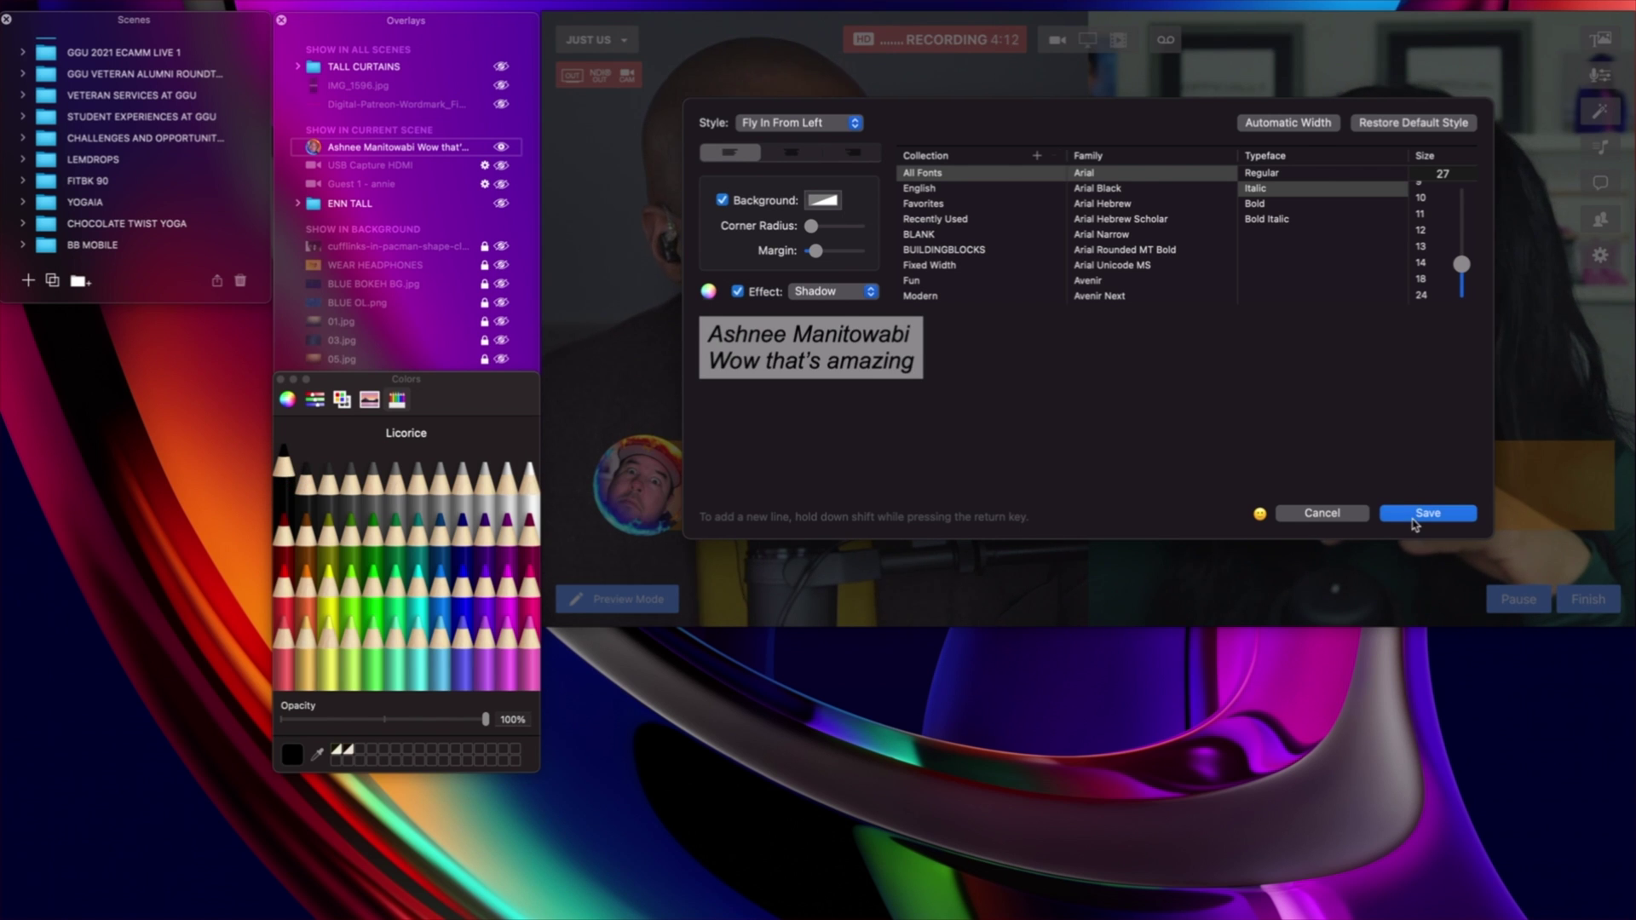
{"action": "left_click", "coordinate": [1415, 513]}
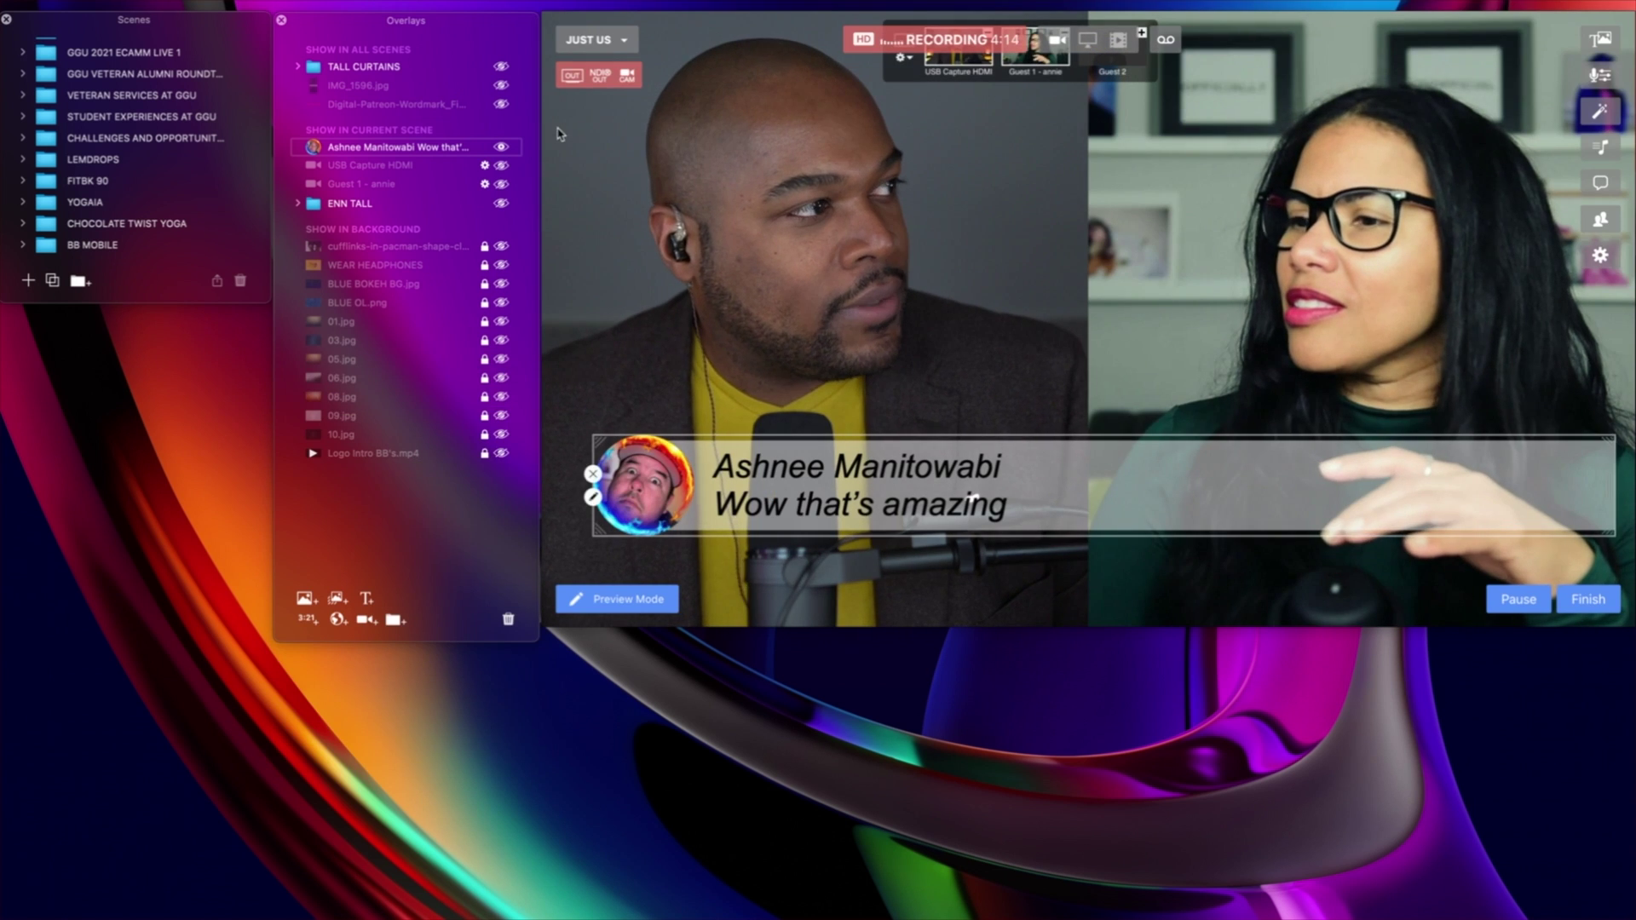
{"action": "left_click", "coordinate": [502, 147]}
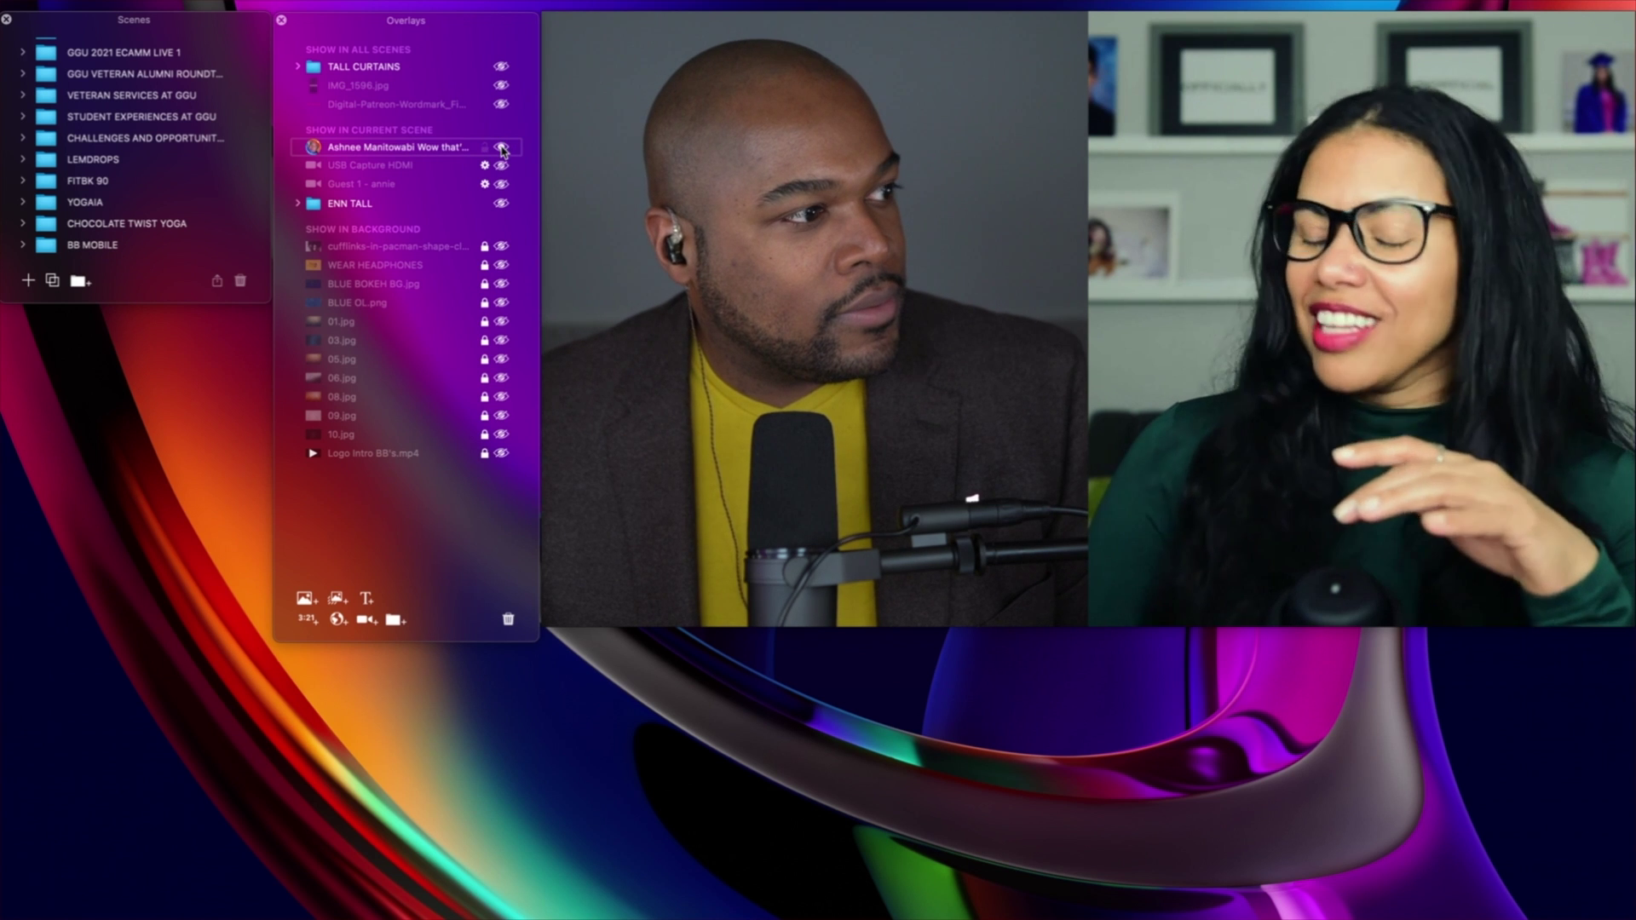
{"action": "left_click", "coordinate": [502, 146]}
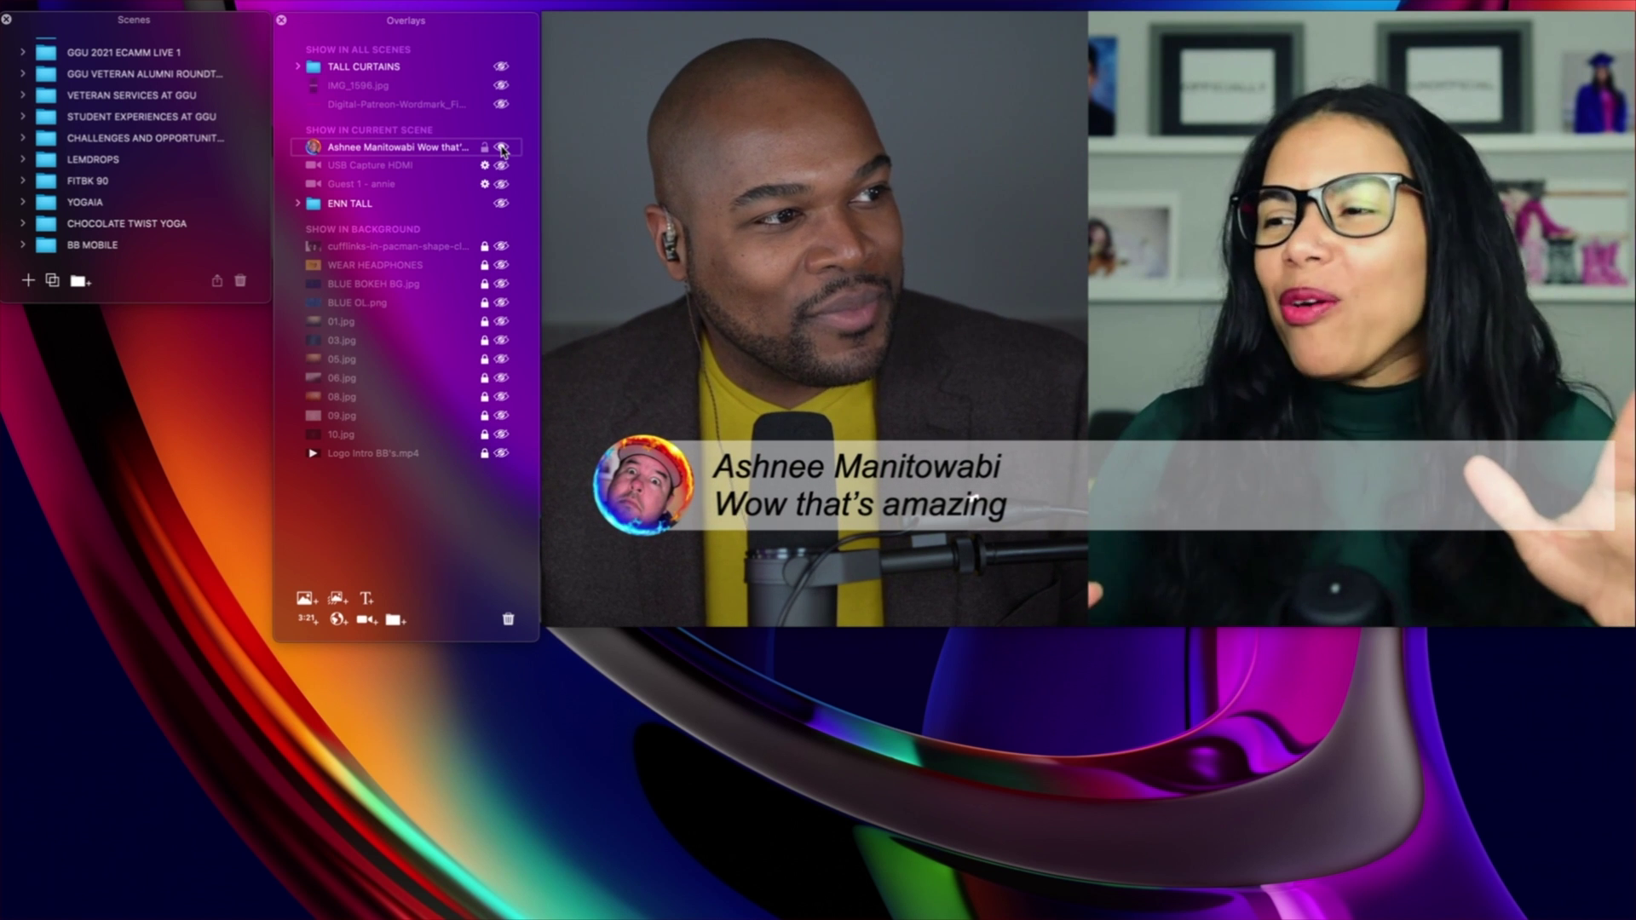
{"action": "mouse_move", "coordinate": [715, 380]}
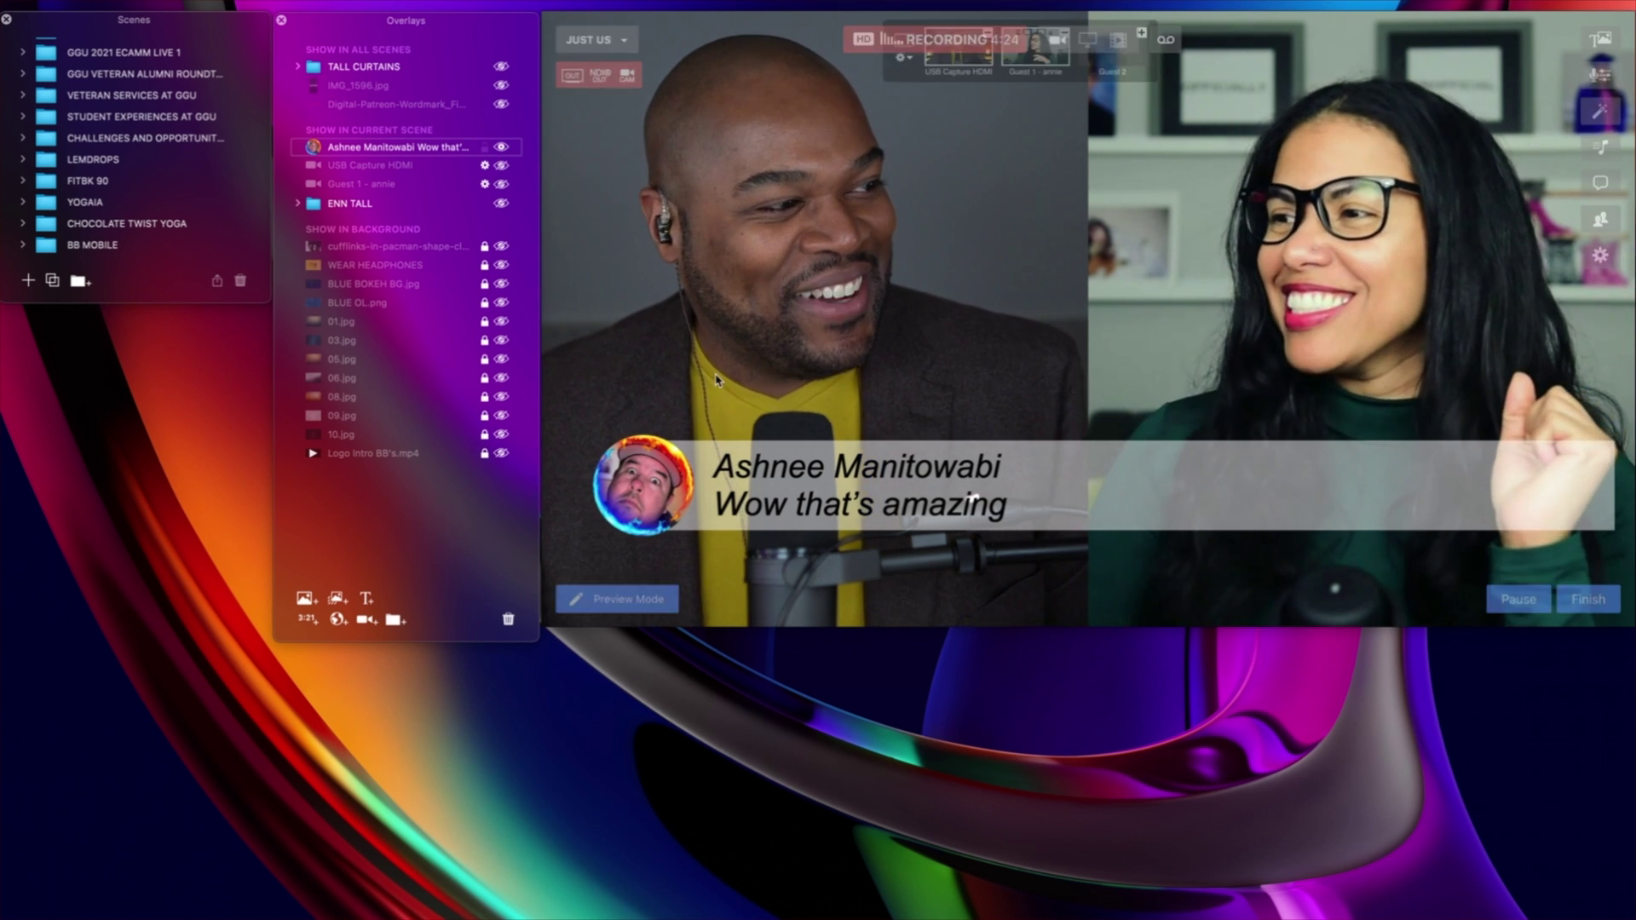
{"action": "mouse_move", "coordinate": [828, 502]}
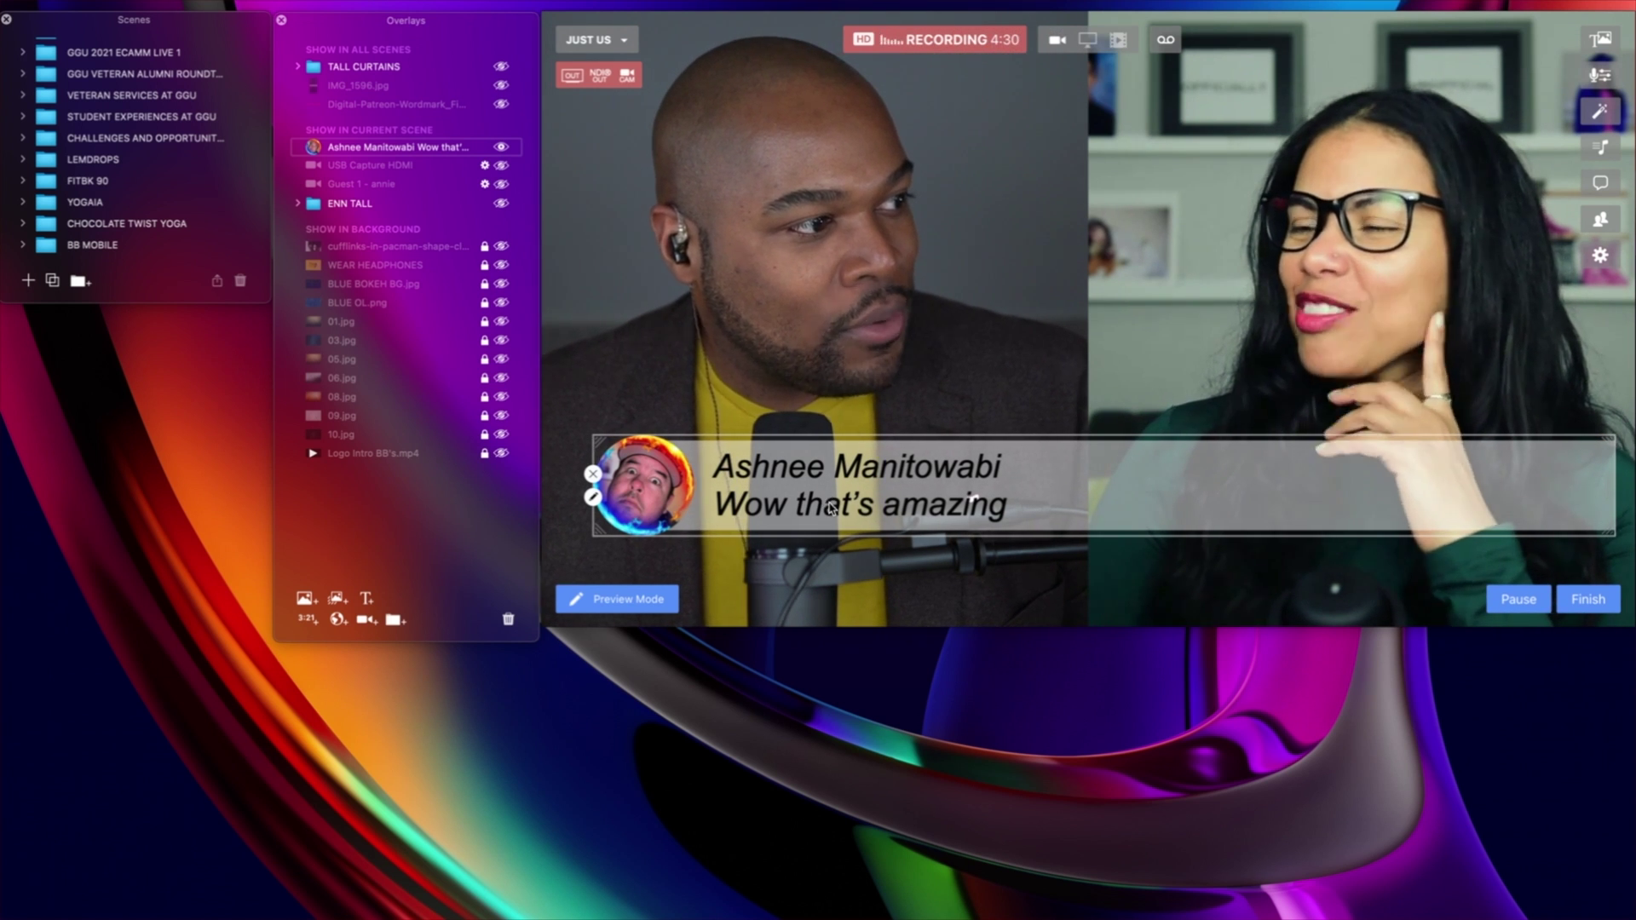
Step: Select the commenter's name line, colour it Tangerine and save the overlay style
{"action": "double_click", "coordinate": [831, 507]}
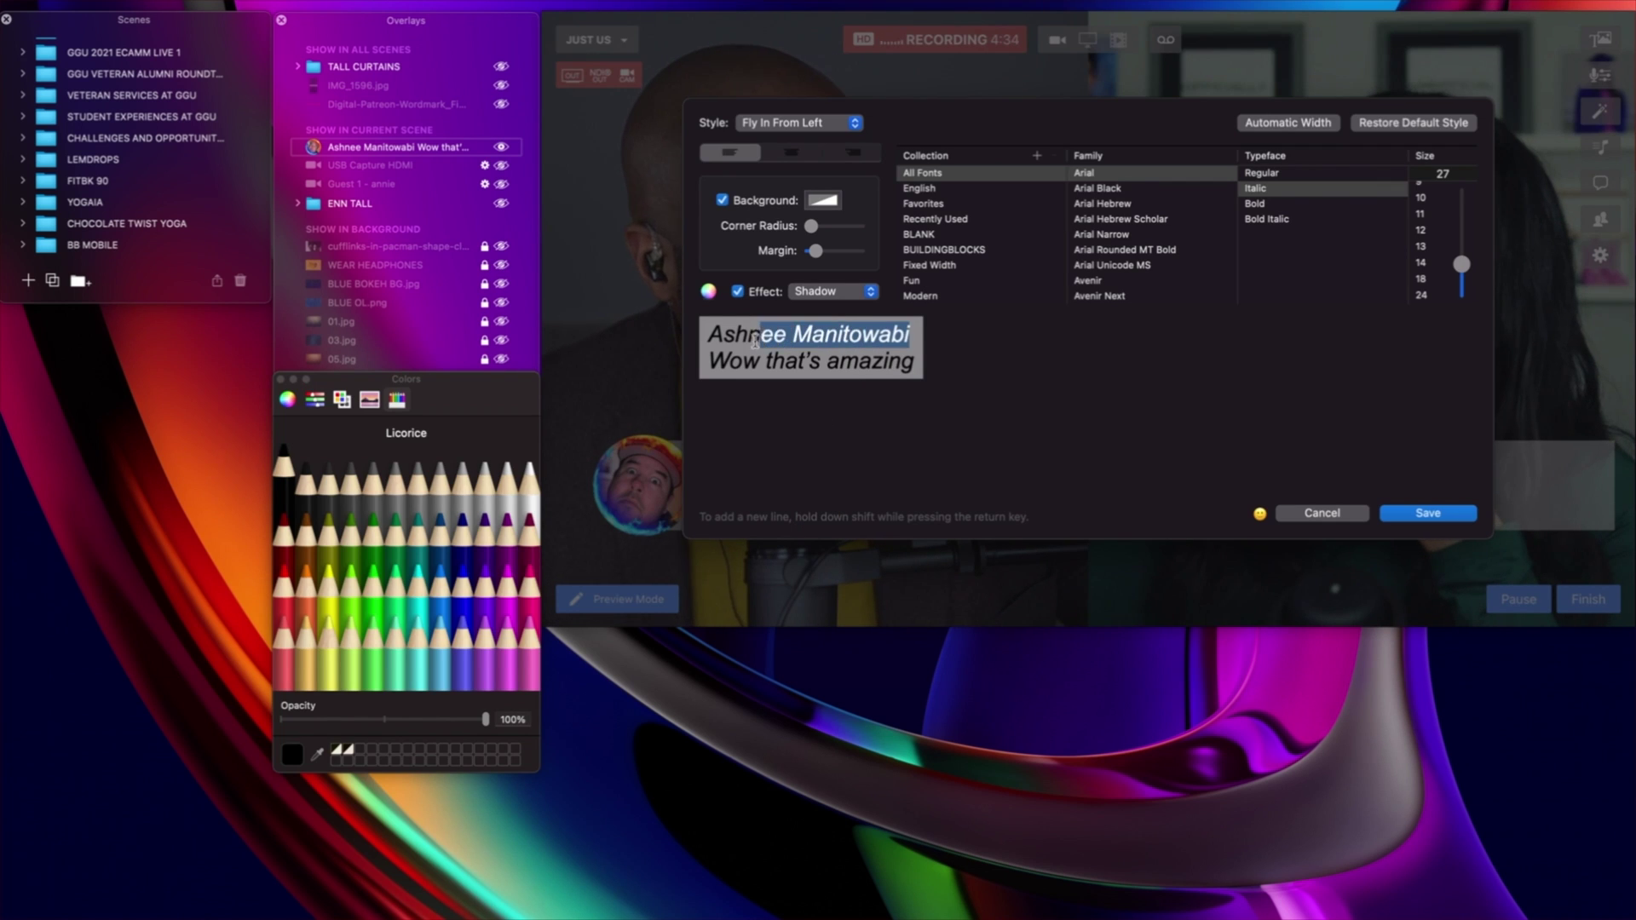
{"action": "left_click_drag", "start_coordinate": [755, 339], "coordinate": [716, 345]}
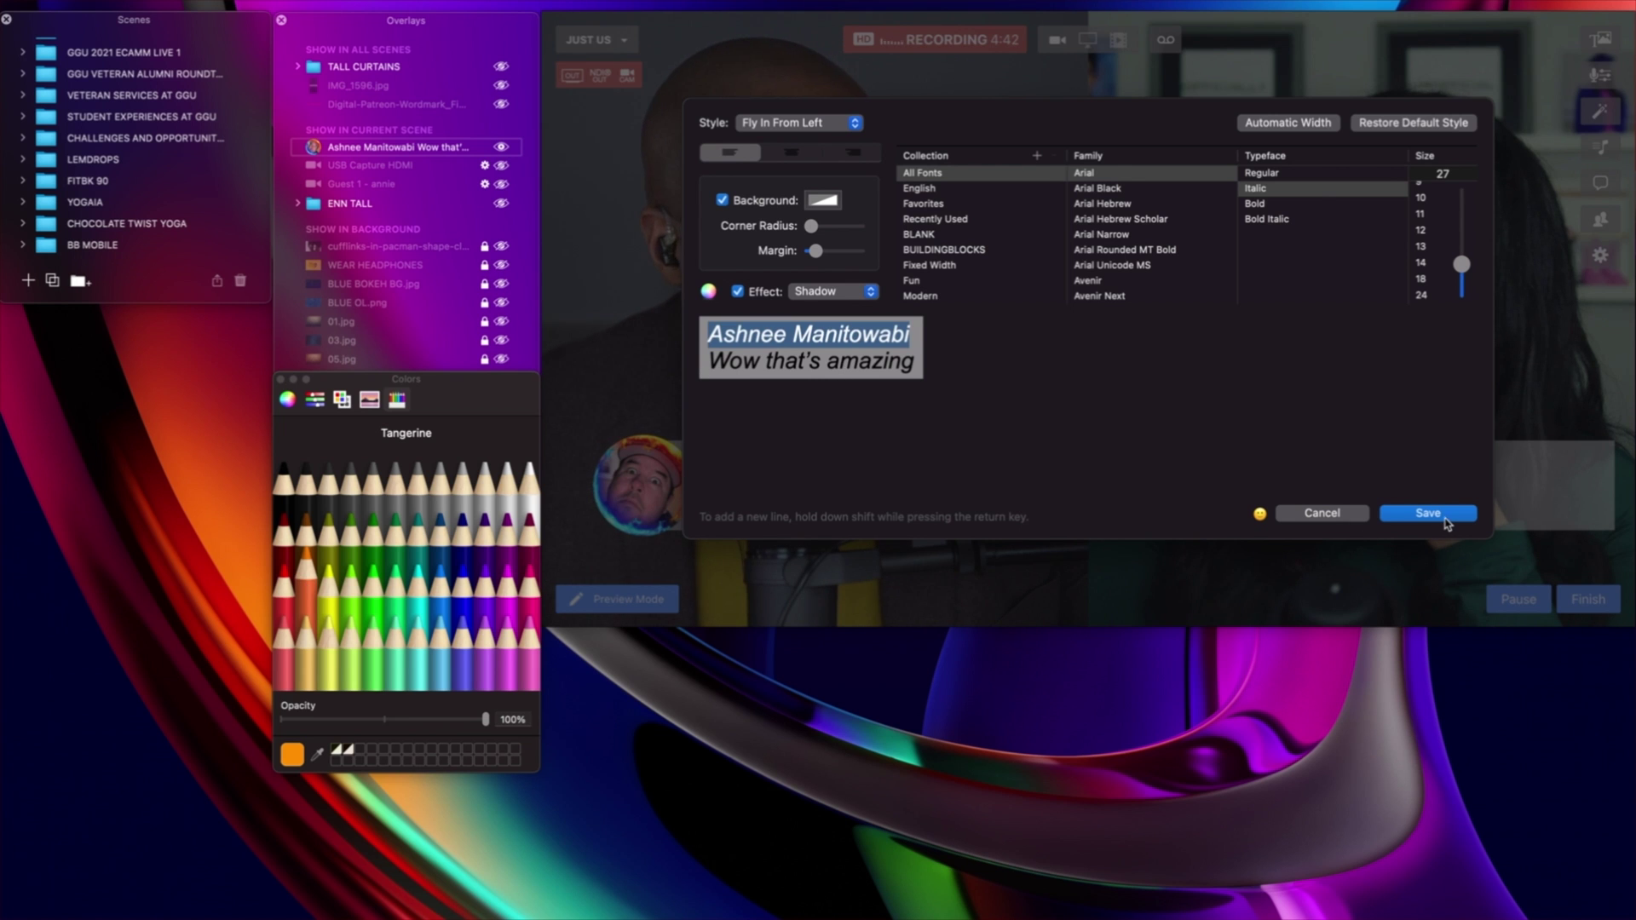
{"action": "left_click", "coordinate": [1444, 518]}
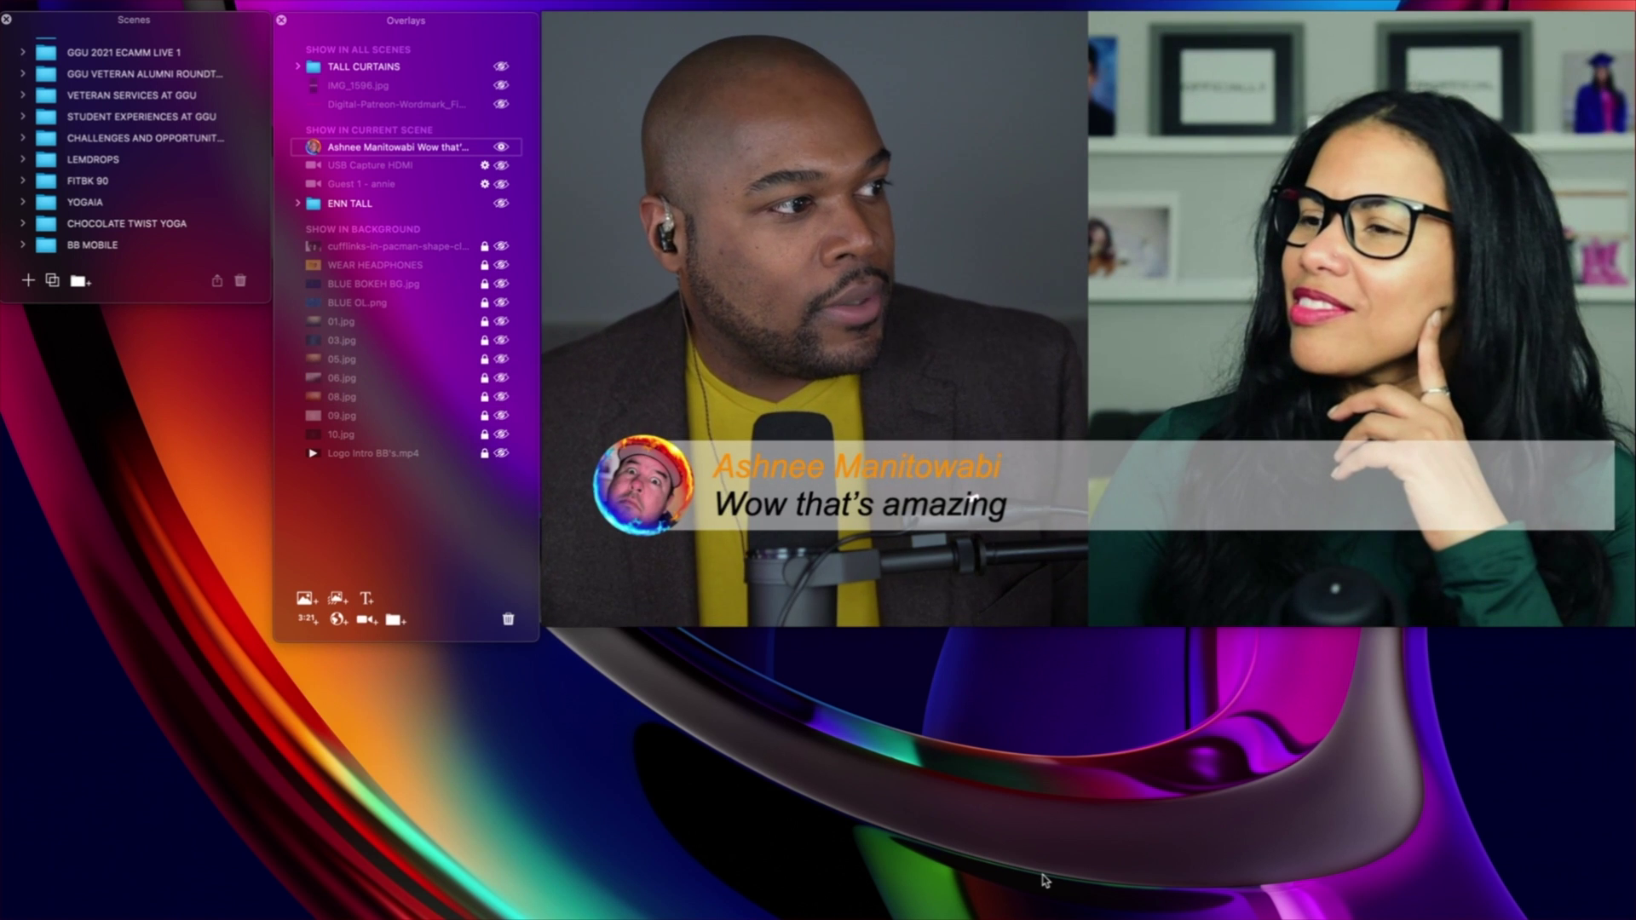